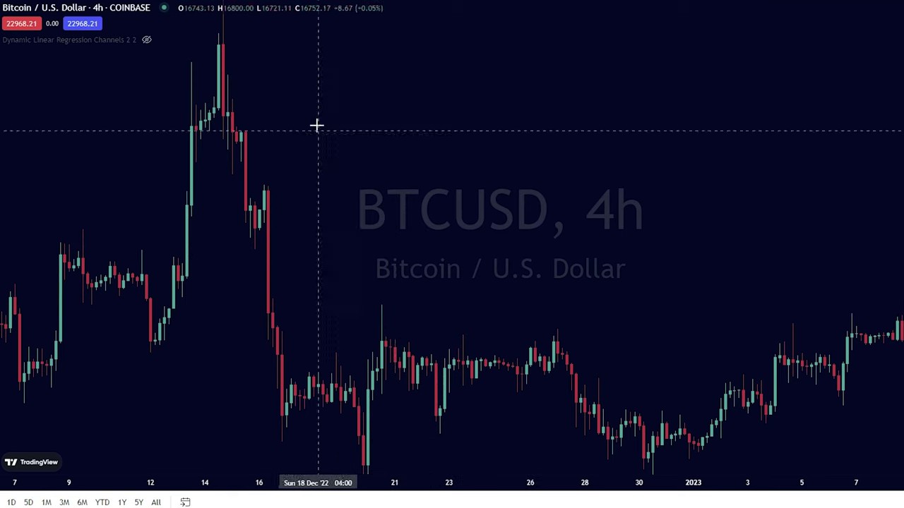
# Search the indicators for Dynamic Linear Regression Channels and add the community script to the BTCUSD 4h chart.
pyautogui.click(221, 6)
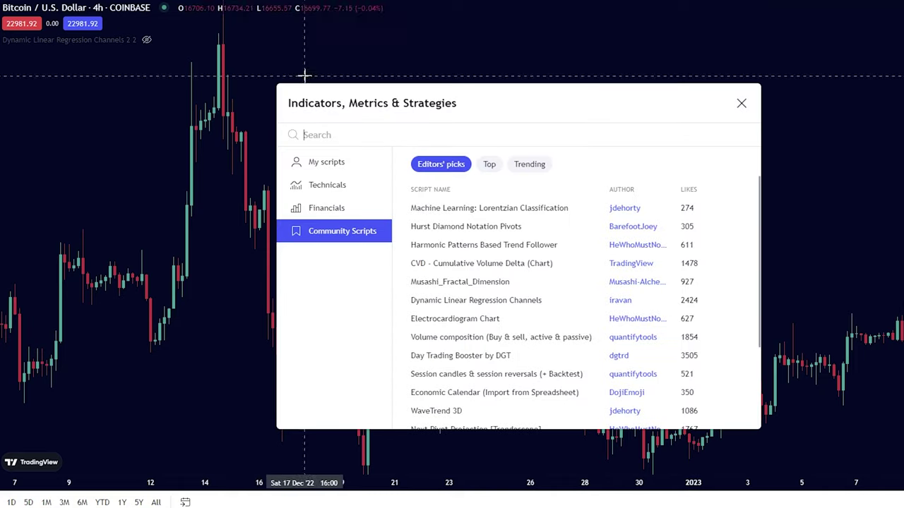
pyautogui.write('Dynamic Linear Regression Channels')
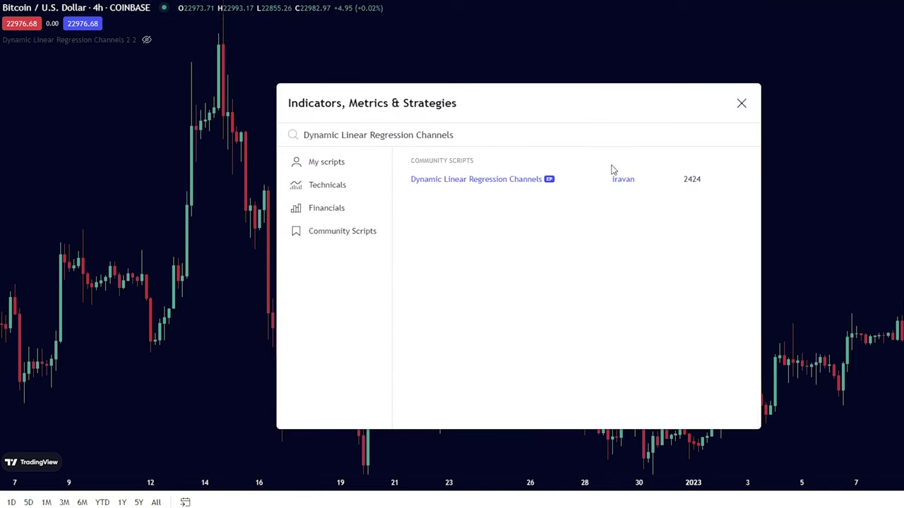
pyautogui.click(549, 181)
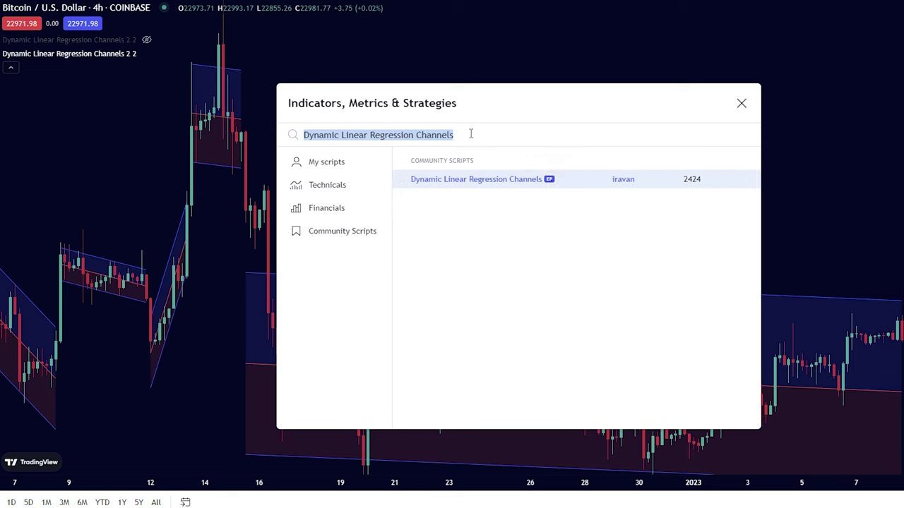
# Search for EMA, add the EMA 20/50/100/200 community script to the chart and close the indicator list.
pyautogui.write('EMA')
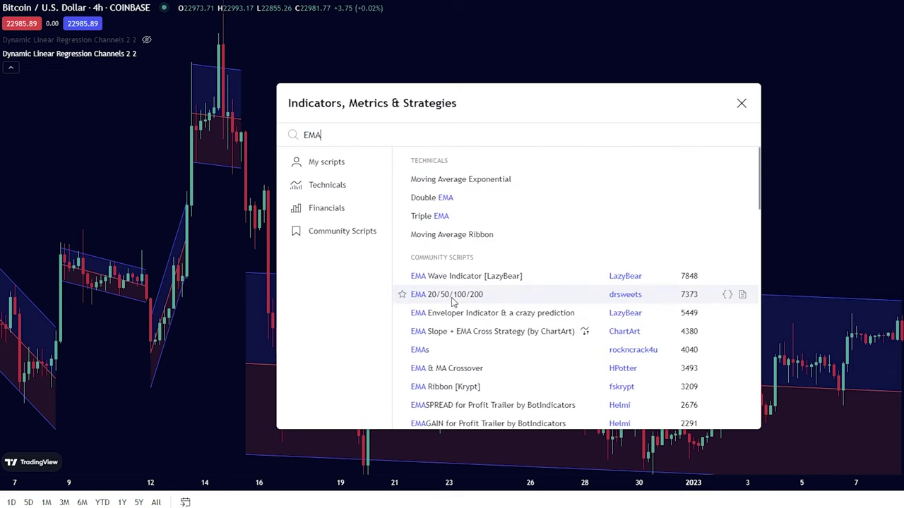
pyautogui.click(453, 302)
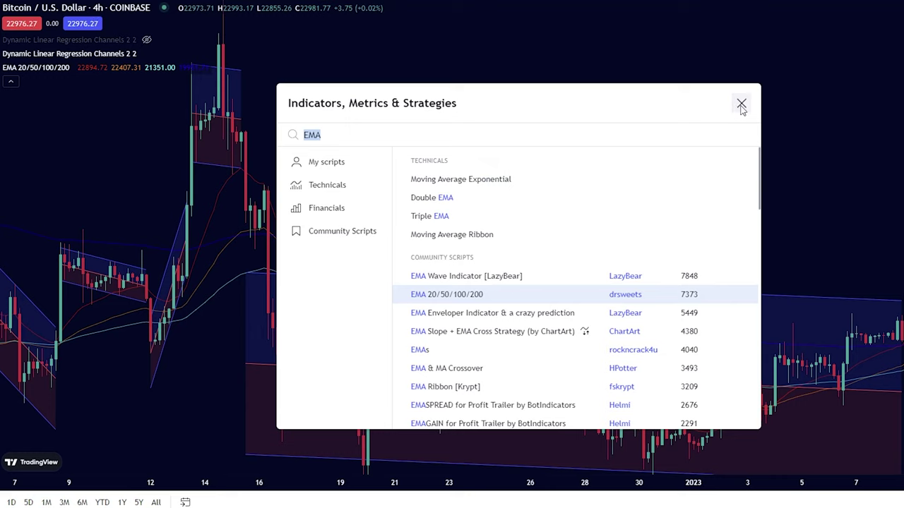
pyautogui.click(741, 104)
# Review the input settings of the active Dynamic Linear Regression Channels indicator and close them without changes.
pyautogui.moveTo(119, 53)
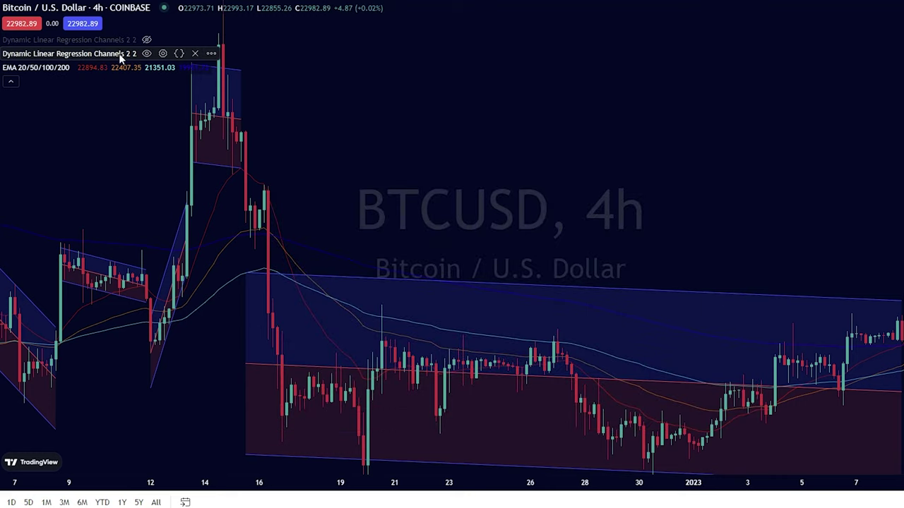
pyautogui.click(163, 54)
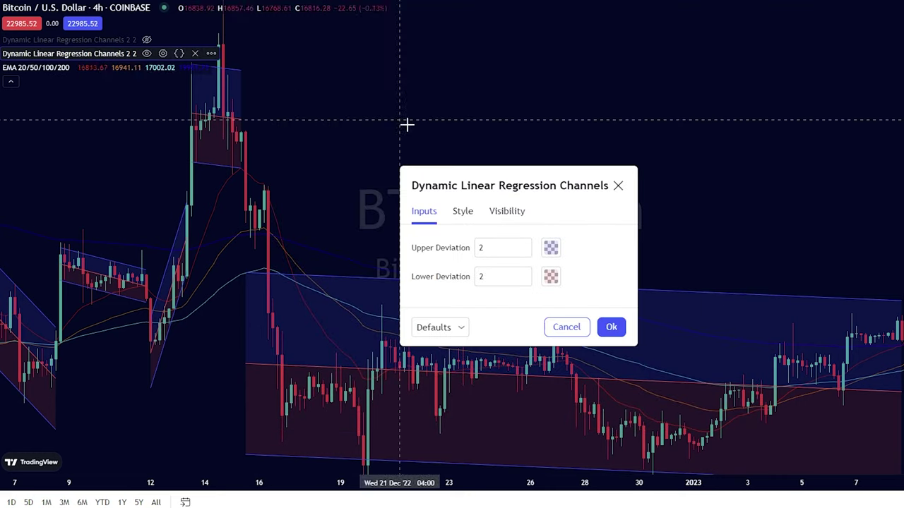
pyautogui.click(617, 186)
# Hide the first three plots (red, orange and cyan) in the EMA 20/50/100/200 style settings.
pyautogui.moveTo(137, 69)
pyautogui.click(95, 67)
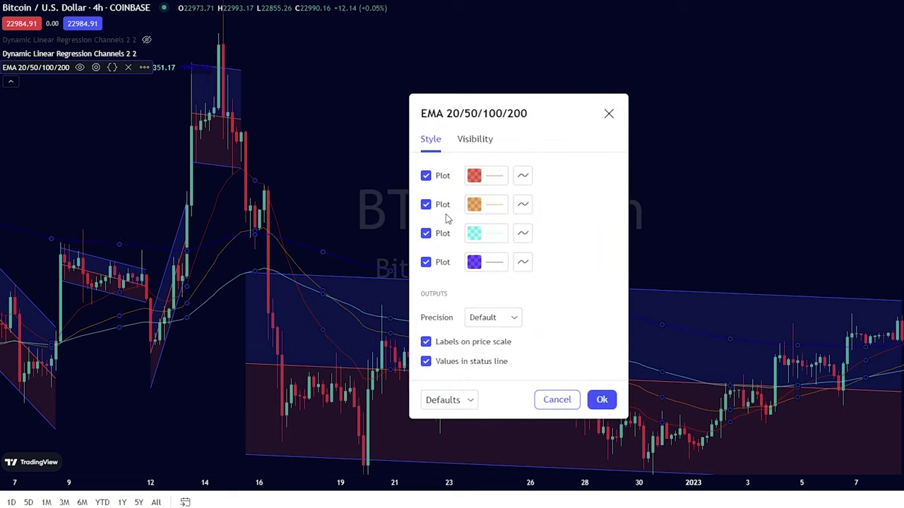
pyautogui.click(426, 176)
pyautogui.click(425, 204)
pyautogui.click(426, 233)
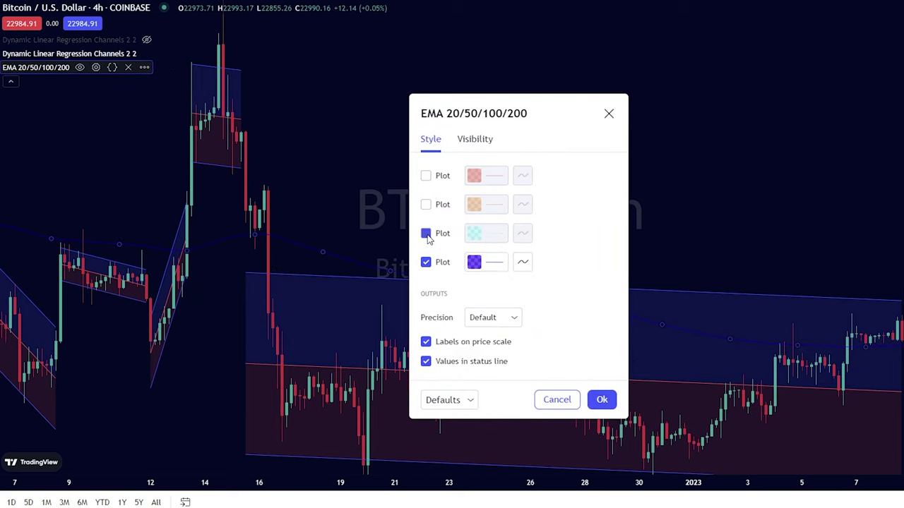
# Style the remaining fourth EMA plot white with 100% opacity and the third line thickness, and apply the settings.
pyautogui.click(483, 265)
pyautogui.click(476, 286)
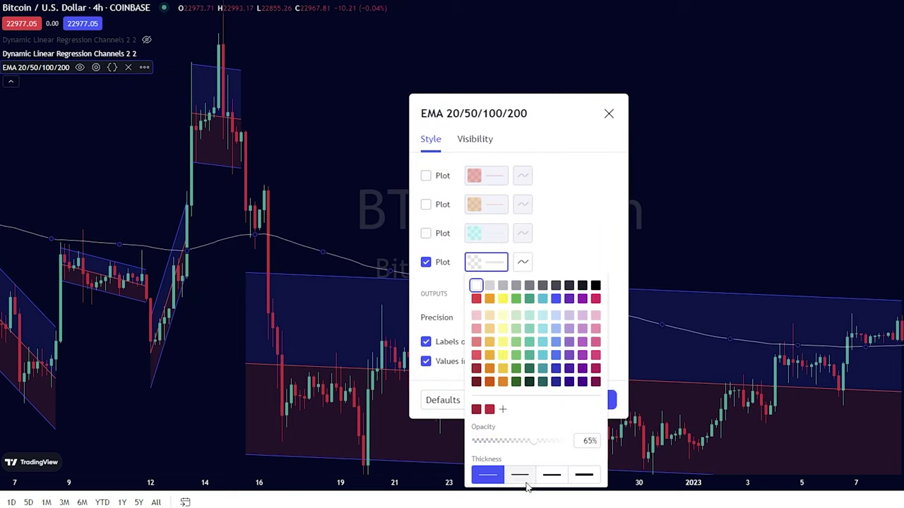
pyautogui.click(552, 475)
pyautogui.moveTo(536, 444); pyautogui.dragTo(580, 439)
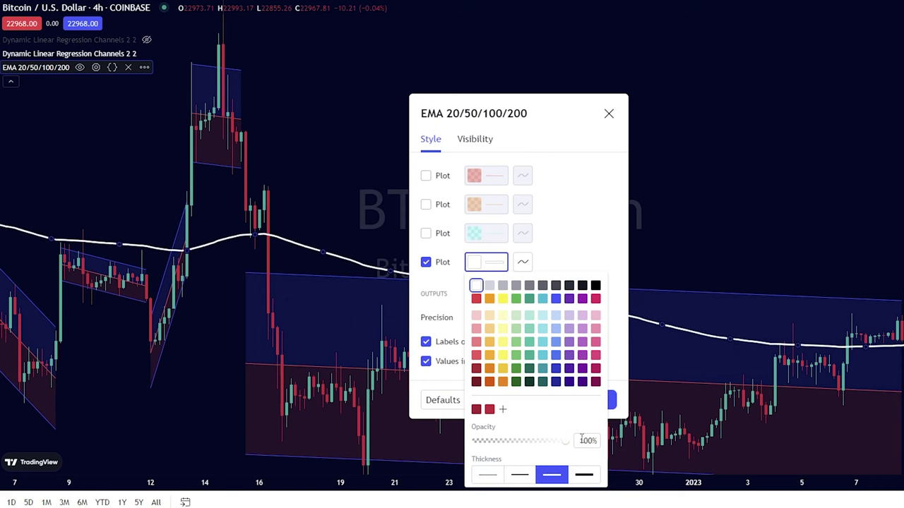
pyautogui.click(437, 394)
pyautogui.click(602, 400)
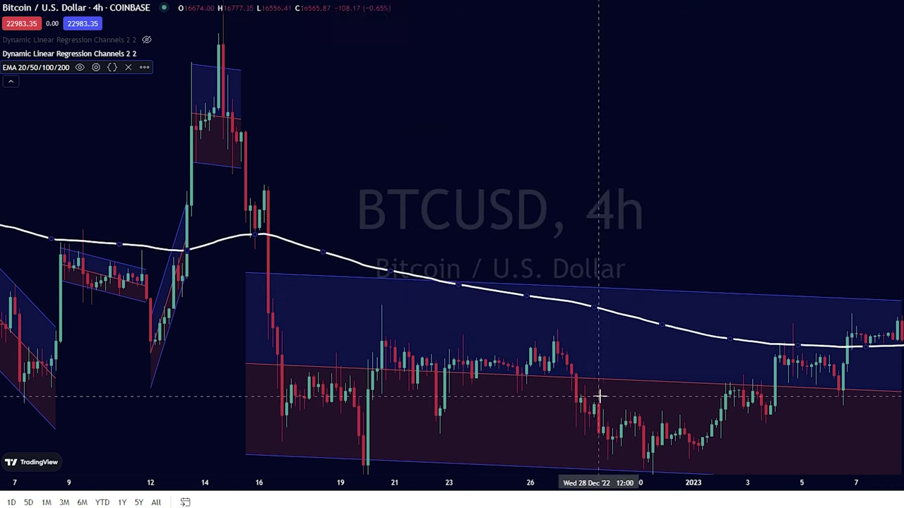
# Draw arrows pointing to the end of the flat channel at 8 January 2023 and the upper end of the small rising channel at 11 January.
pyautogui.moveTo(521, 207); pyautogui.dragTo(510, 152)
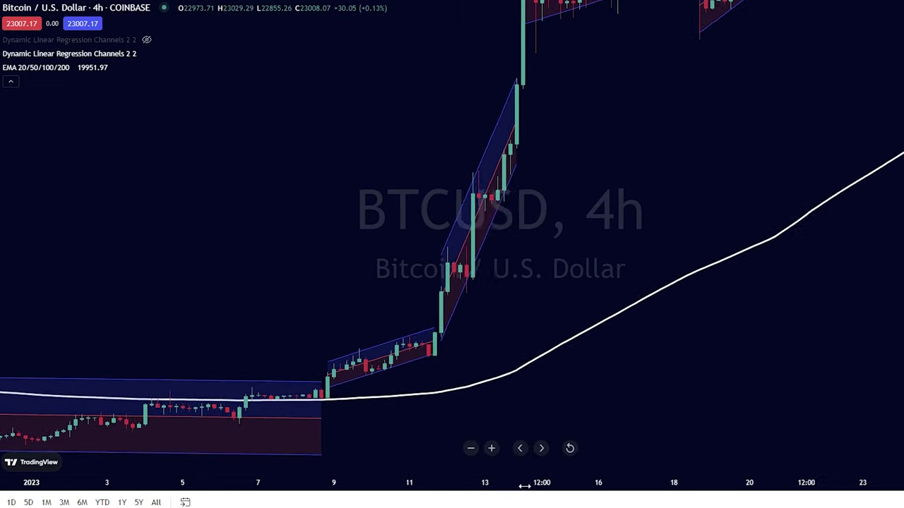
pyautogui.moveTo(541, 484); pyautogui.dragTo(276, 487)
pyautogui.moveTo(298, 311); pyautogui.dragTo(845, 258)
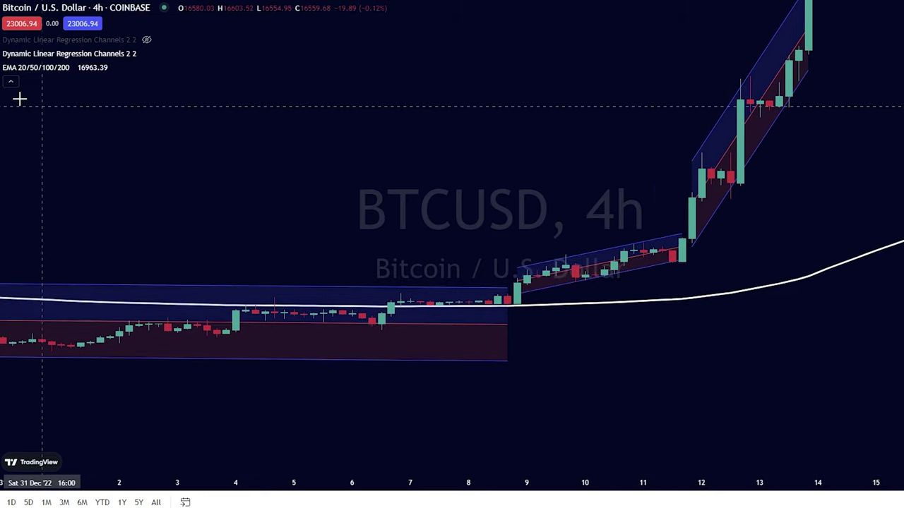
pyautogui.moveTo(429, 235); pyautogui.dragTo(507, 300)
pyautogui.click(507, 300)
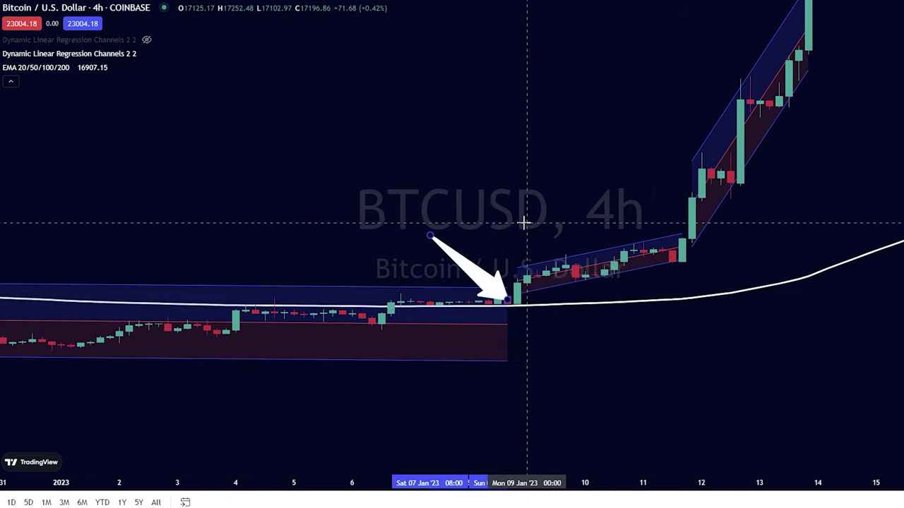
pyautogui.click(525, 228)
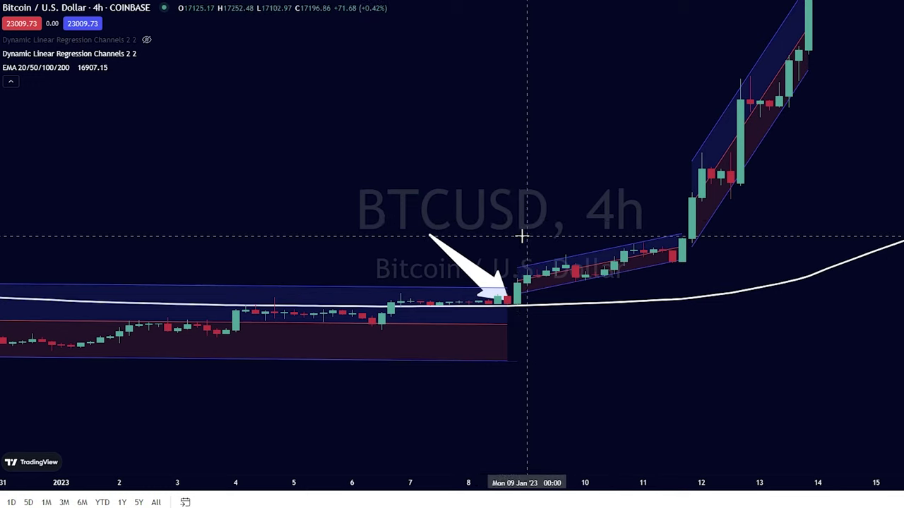
pyautogui.moveTo(652, 209); pyautogui.dragTo(672, 228)
pyautogui.moveTo(678, 233); pyautogui.dragTo(417, 304)
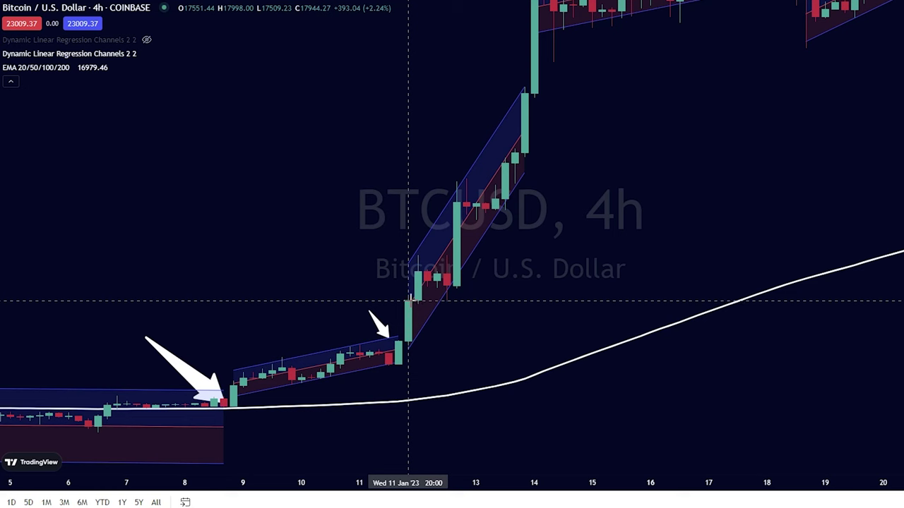
# Place a long position at the 11 January 20:00 candle's close with a 1974.17 (11.00%) target and 621.09 (3.46%) stop, extended to 16 January 12:00.
pyautogui.click(408, 302)
pyautogui.moveTo(413, 437); pyautogui.dragTo(413, 360)
pyautogui.moveTo(408, 160); pyautogui.dragTo(408, 96)
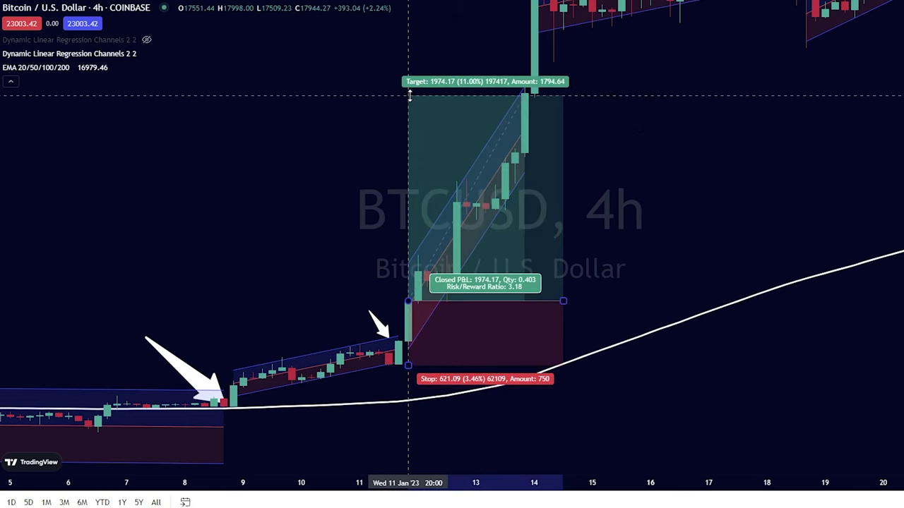
pyautogui.moveTo(564, 302); pyautogui.dragTo(684, 289)
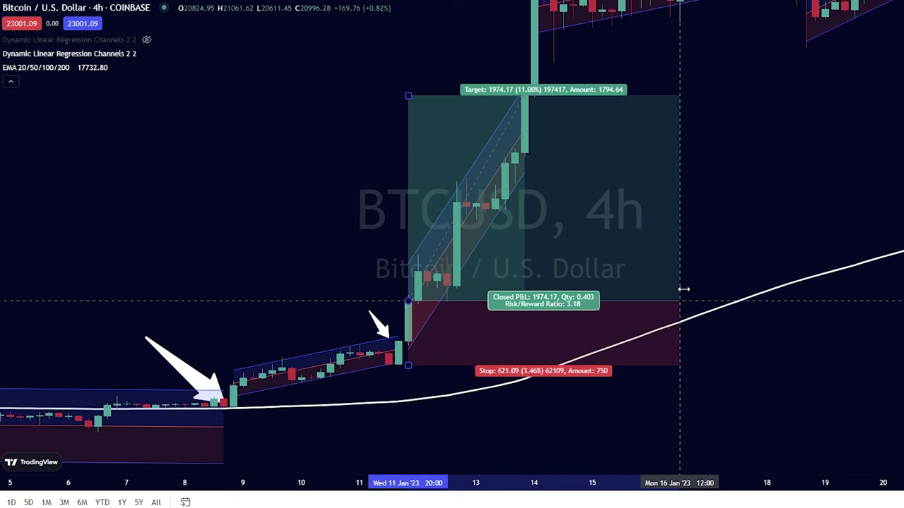
pyautogui.click(748, 208)
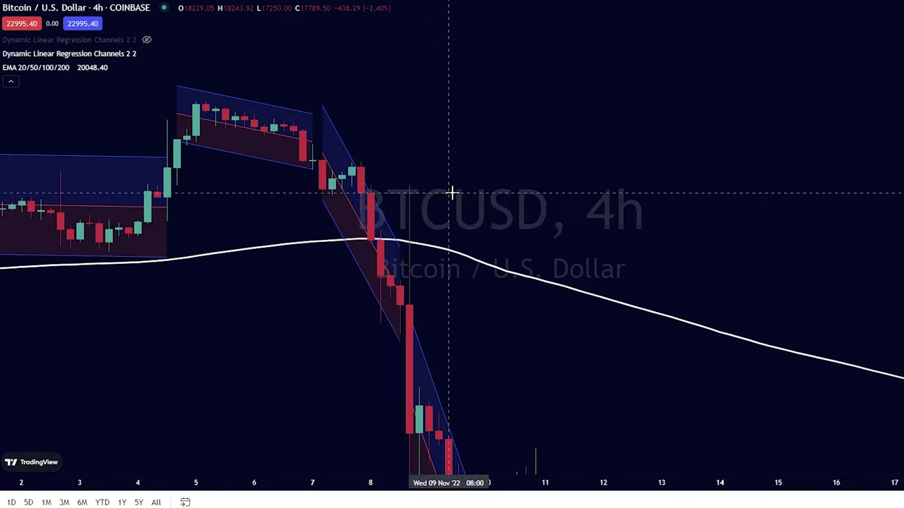
# Draw arrows at the 8 November 2022 price drop, one at the EMA crossing and one at the falling channel's lower end.
pyautogui.moveTo(449, 193); pyautogui.dragTo(390, 239)
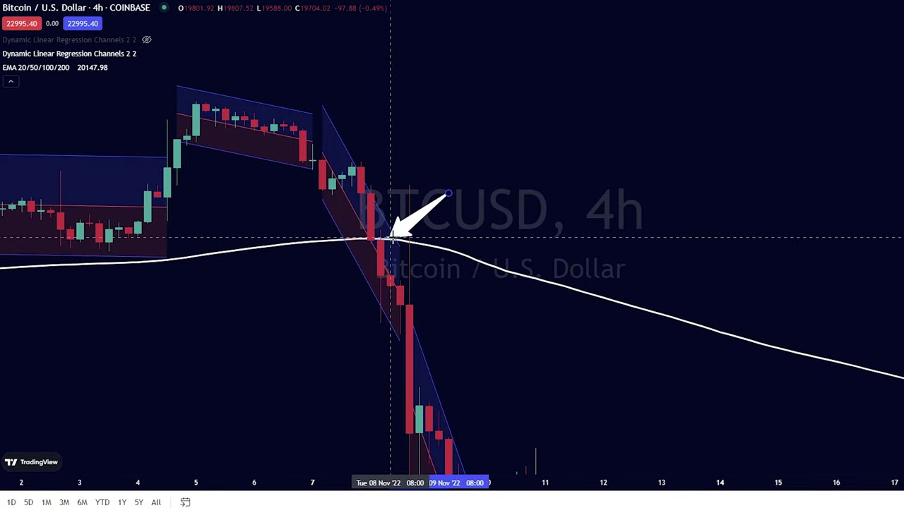
pyautogui.moveTo(497, 299); pyautogui.dragTo(488, 230)
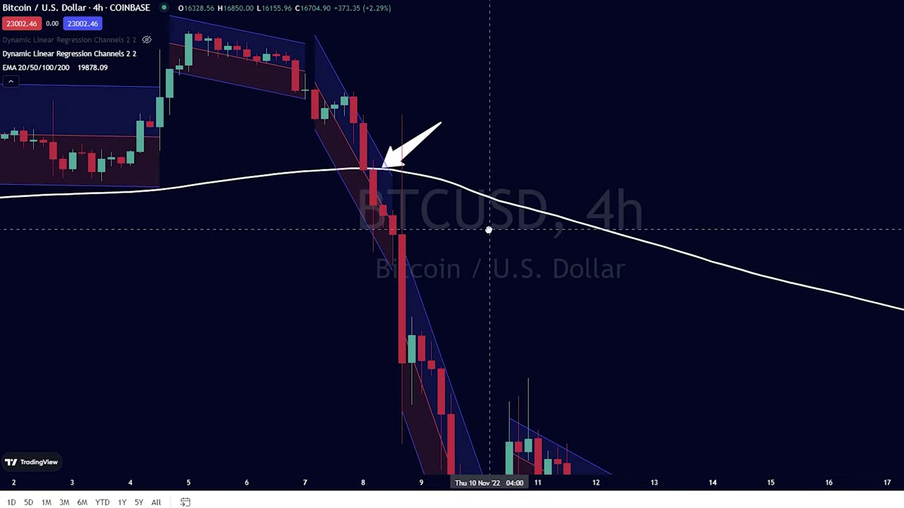
pyautogui.moveTo(508, 264); pyautogui.dragTo(515, 204)
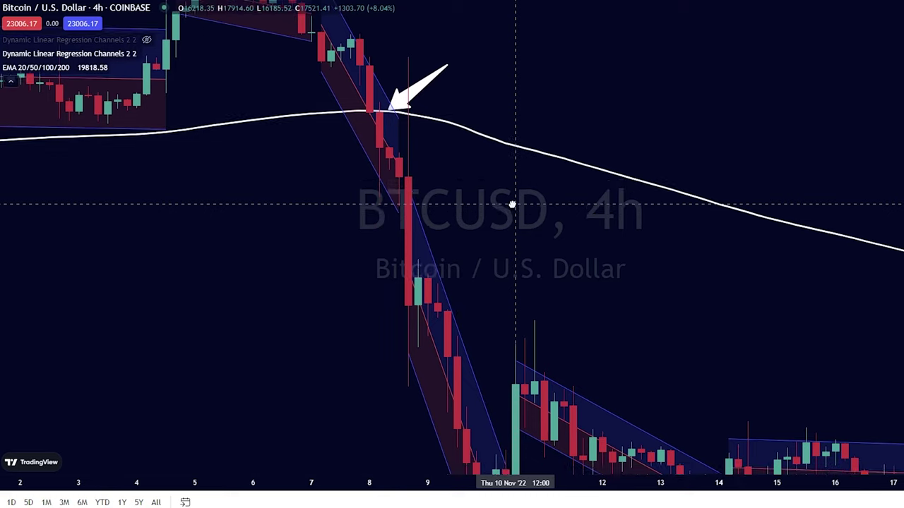
pyautogui.moveTo(313, 204); pyautogui.dragTo(387, 213)
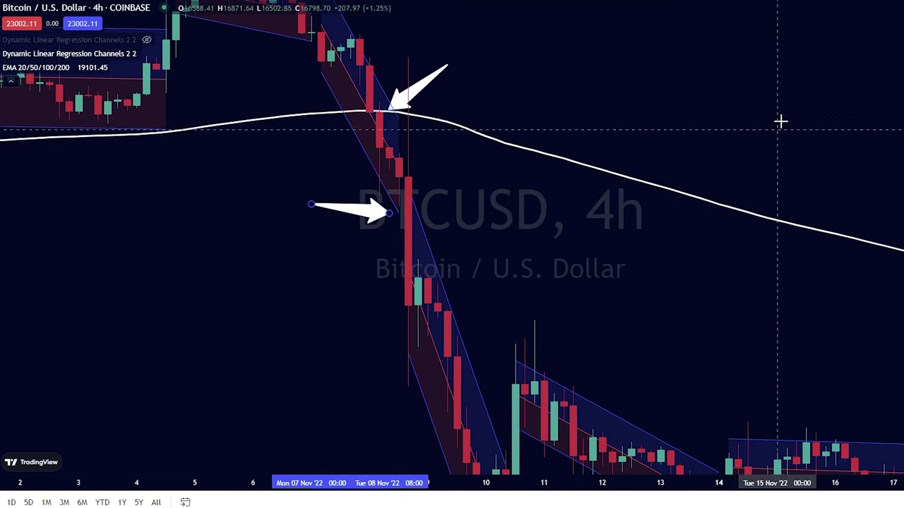
# Place a short position at the 8 November 16:00 candle's close, raise its stop, set a 2744.99 (15.01%) target and widen it to the right.
pyautogui.click(408, 305)
pyautogui.moveTo(408, 179); pyautogui.dragTo(408, 120)
pyautogui.moveTo(657, 303); pyautogui.dragTo(667, 108)
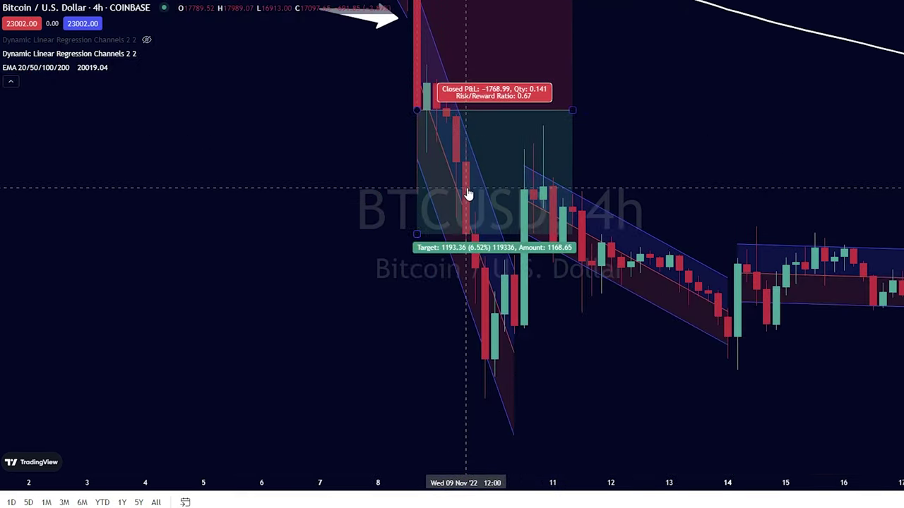
pyautogui.click(468, 194)
pyautogui.moveTo(416, 236); pyautogui.dragTo(417, 396)
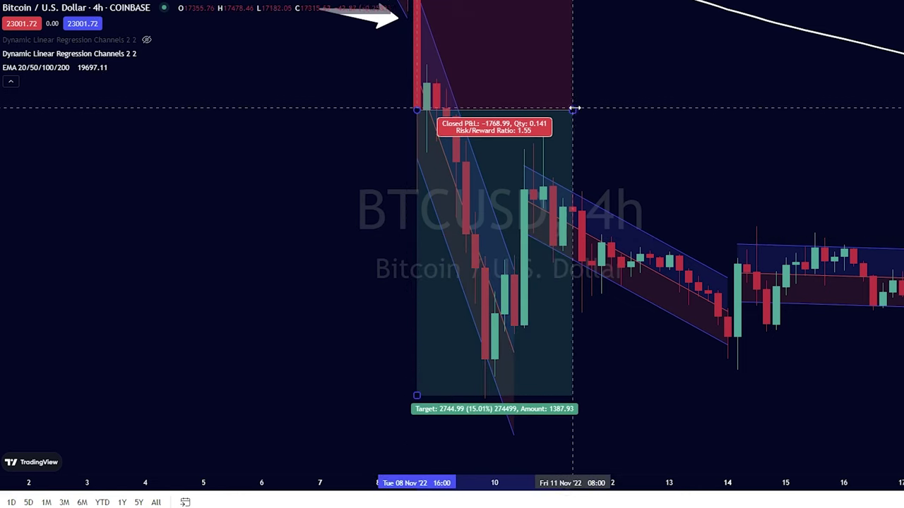
pyautogui.moveTo(572, 110); pyautogui.dragTo(717, 113)
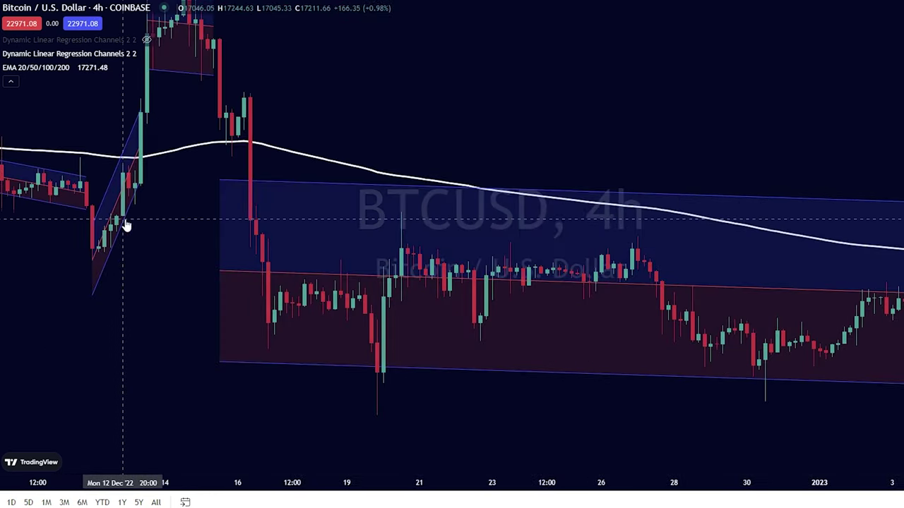
# Paste three arrow copies pointing to the upper, middle and lower lines at the start of the wide mid-December 2022 channel.
pyautogui.hotkey('ctrl', 'v')
pyautogui.moveTo(366, 224); pyautogui.dragTo(164, 188)
pyautogui.click(158, 245)
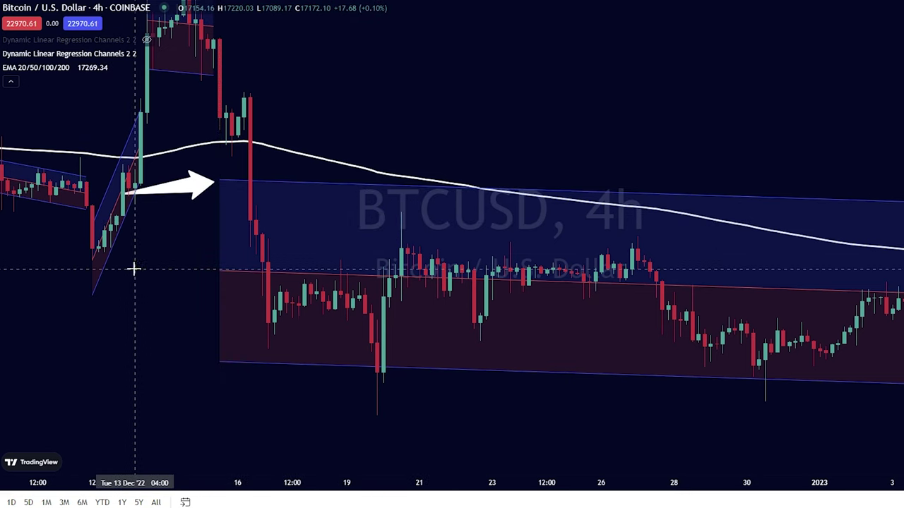
pyautogui.hotkey('ctrl', 'v')
pyautogui.moveTo(371, 223); pyautogui.dragTo(168, 273)
pyautogui.moveTo(151, 364); pyautogui.dragTo(296, 340)
pyautogui.hotkey('ctrl', 'v')
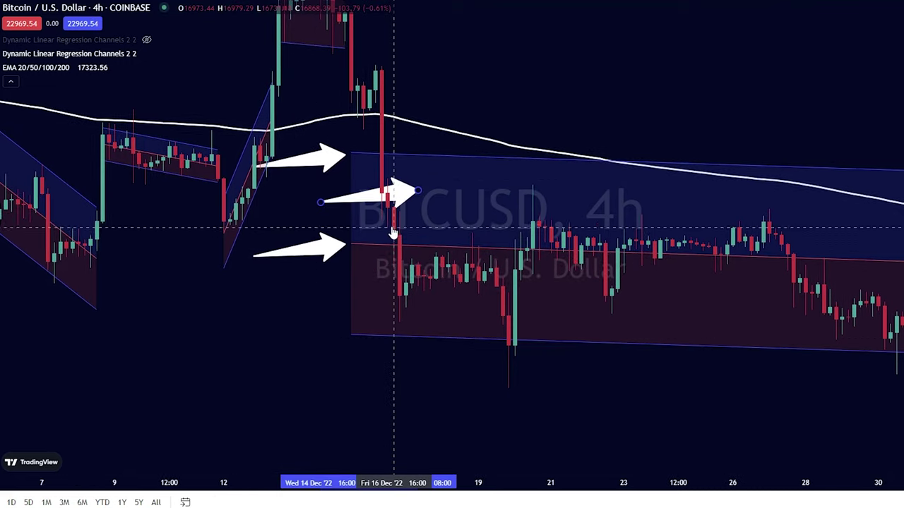
pyautogui.moveTo(377, 200); pyautogui.dragTo(291, 331)
pyautogui.click(357, 361)
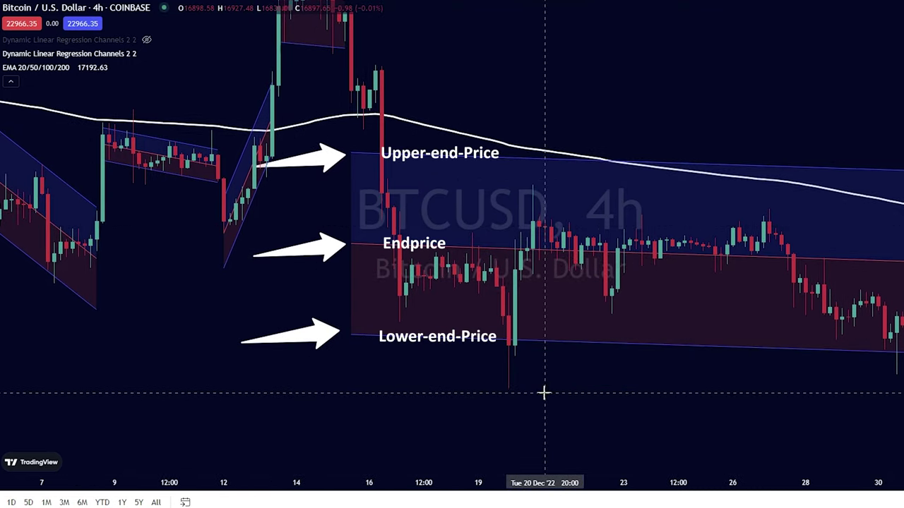
# Mark the long entry setup with arrows at the flat channel's upper end near 8 January 2023 and the small rising channel's breakout near 11 January.
pyautogui.moveTo(543, 393); pyautogui.dragTo(376, 398)
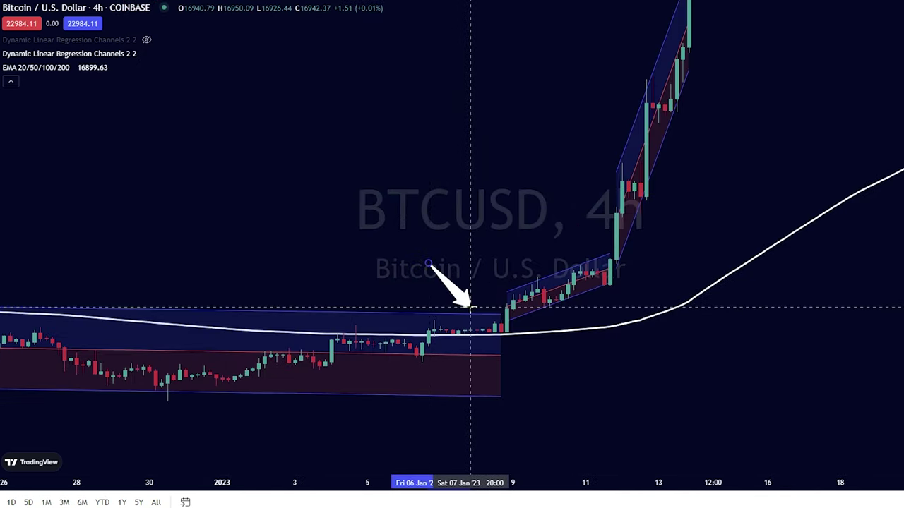
pyautogui.moveTo(526, 246); pyautogui.dragTo(470, 256)
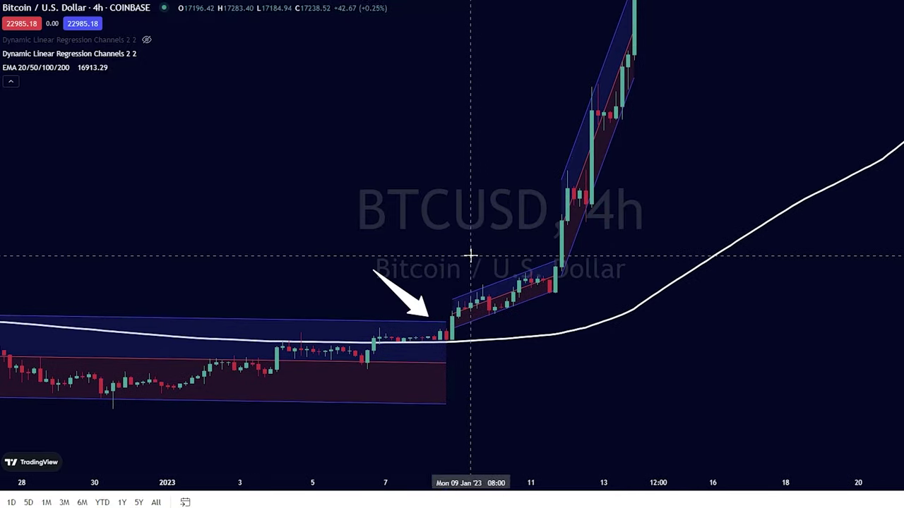
pyautogui.click(482, 243)
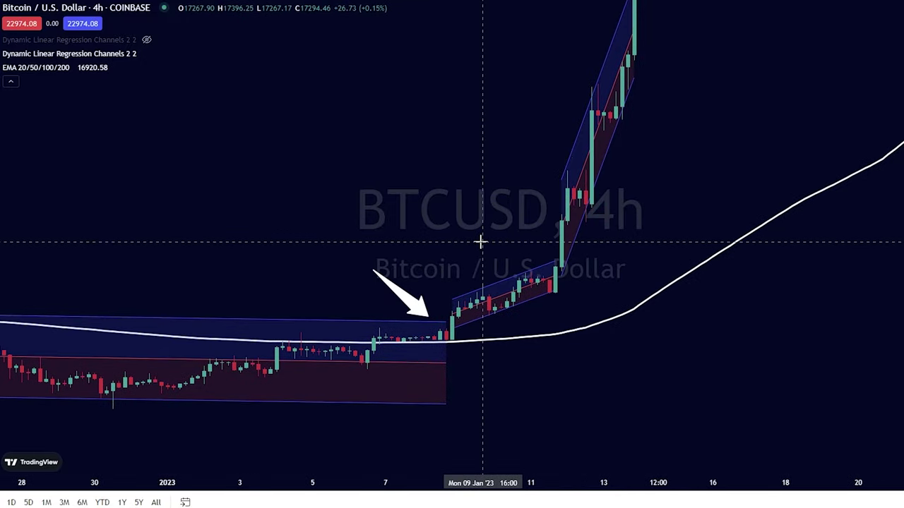
pyautogui.click(555, 266)
pyautogui.moveTo(658, 250); pyautogui.dragTo(647, 276)
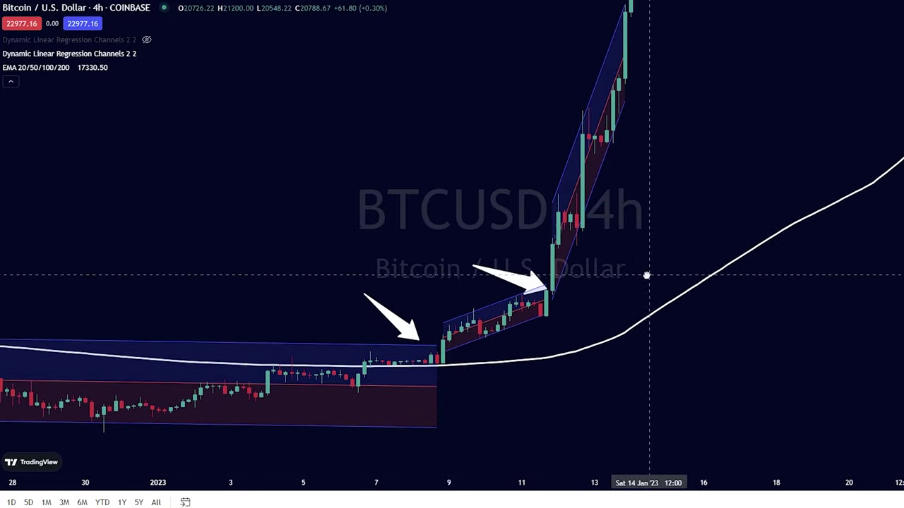
pyautogui.moveTo(731, 52); pyautogui.dragTo(693, 115)
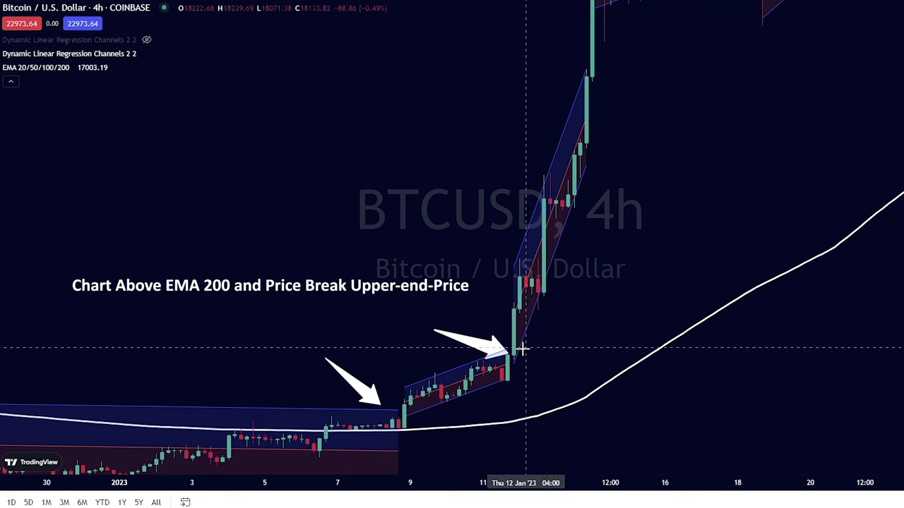
# Place a long position at the 11 January 2023 20:00 candle with a 566.62 (3.22%) stop and 2237.41 (12.71%) target, widened to about 18 January.
pyautogui.click(519, 351)
pyautogui.moveTo(521, 186); pyautogui.dragTo(521, 261)
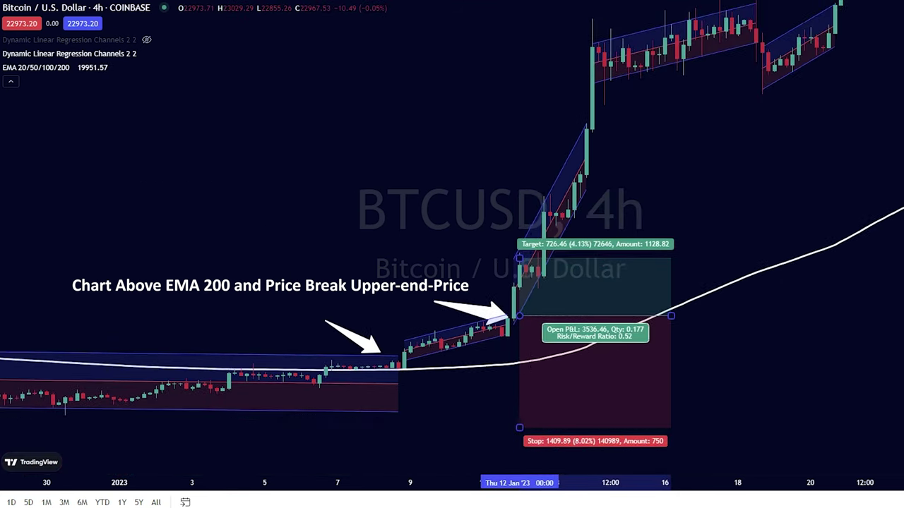
pyautogui.moveTo(520, 427); pyautogui.dragTo(520, 360)
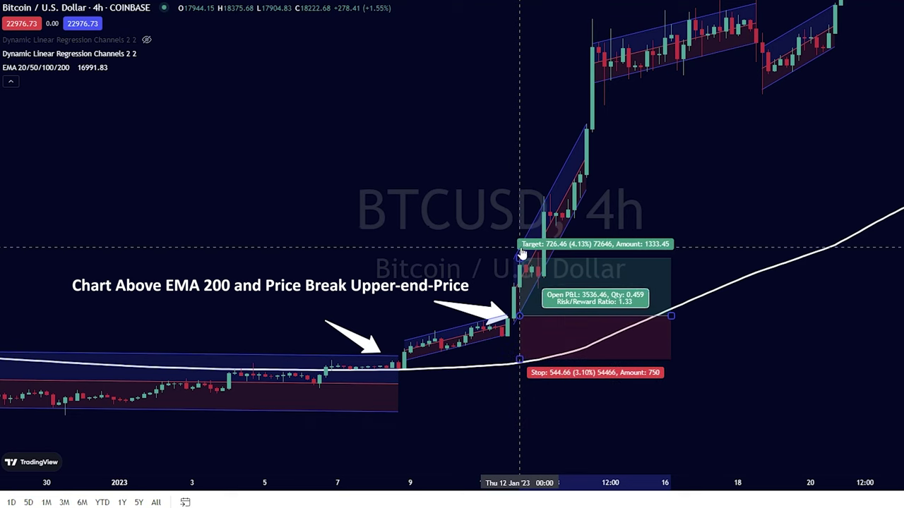
pyautogui.moveTo(521, 255); pyautogui.dragTo(520, 136)
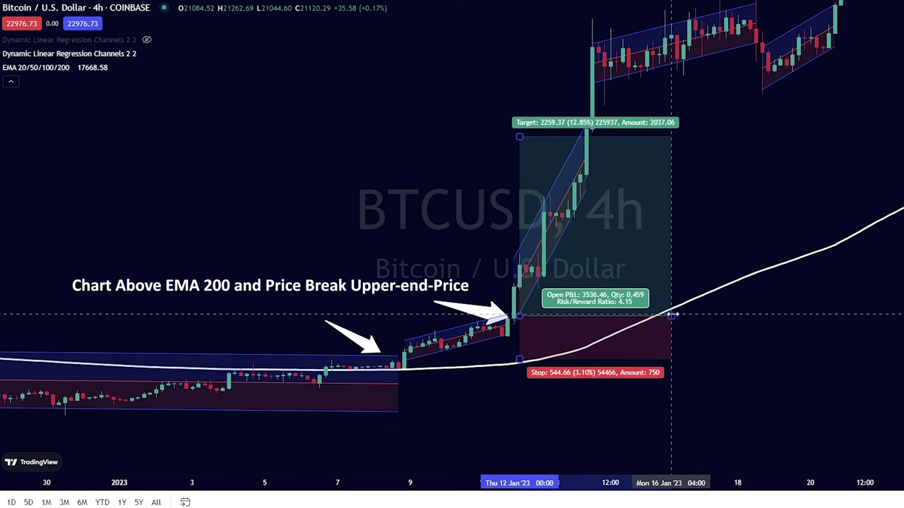
pyautogui.moveTo(670, 316); pyautogui.dragTo(742, 312)
pyautogui.moveTo(516, 315); pyautogui.dragTo(513, 314)
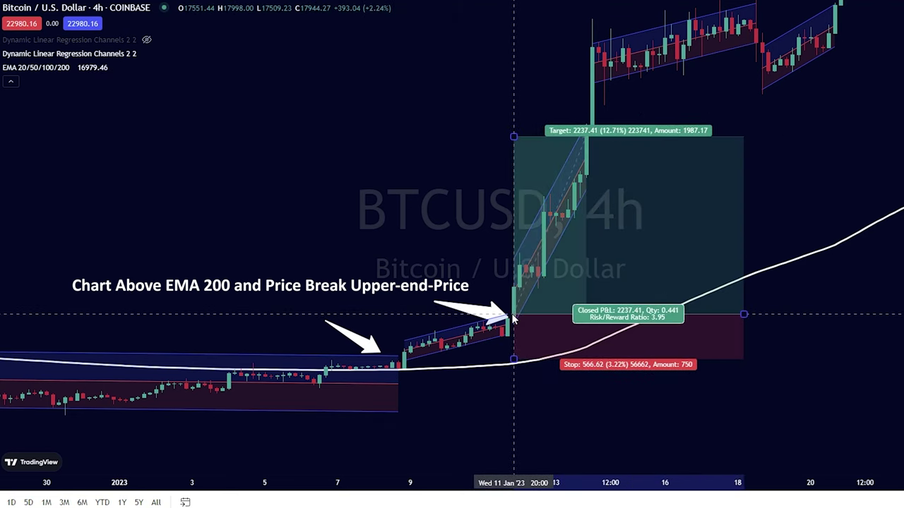
pyautogui.click(829, 234)
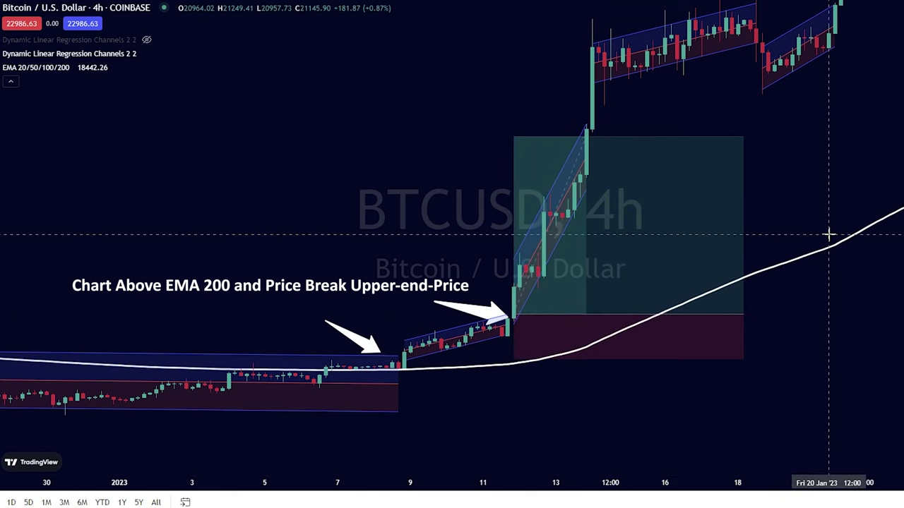
# Draw an arrow at the 8 November 2022 EMA crossing and place a widened short position from 04:00 with a 2469.87 (12.48%) target.
pyautogui.moveTo(520, 190); pyautogui.dragTo(441, 222)
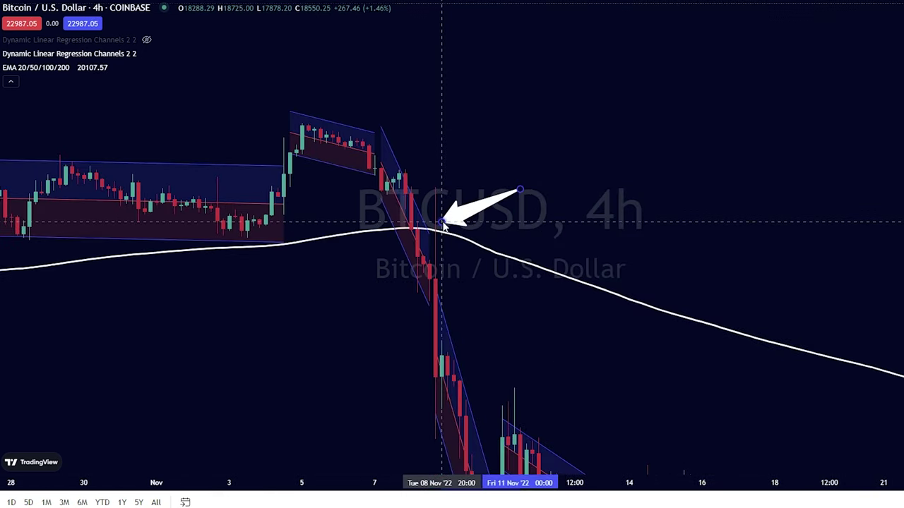
pyautogui.click(523, 281)
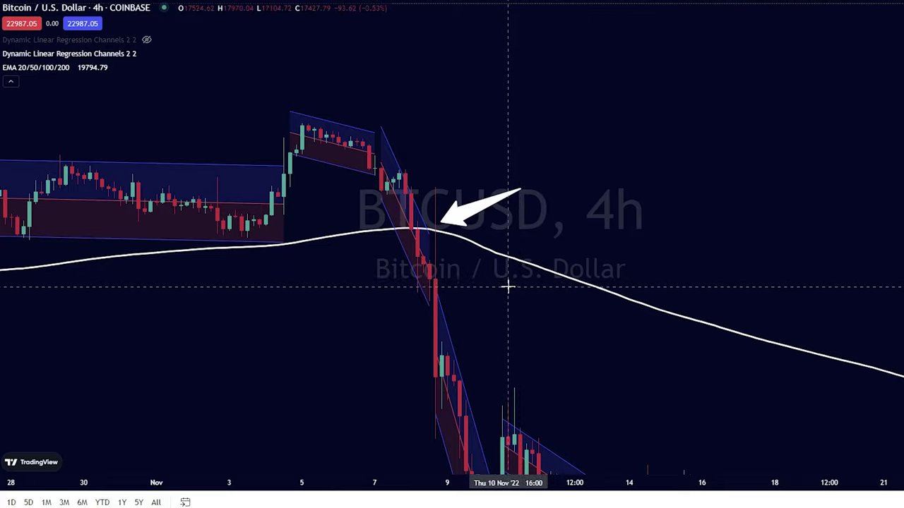
pyautogui.moveTo(518, 282); pyautogui.dragTo(503, 175)
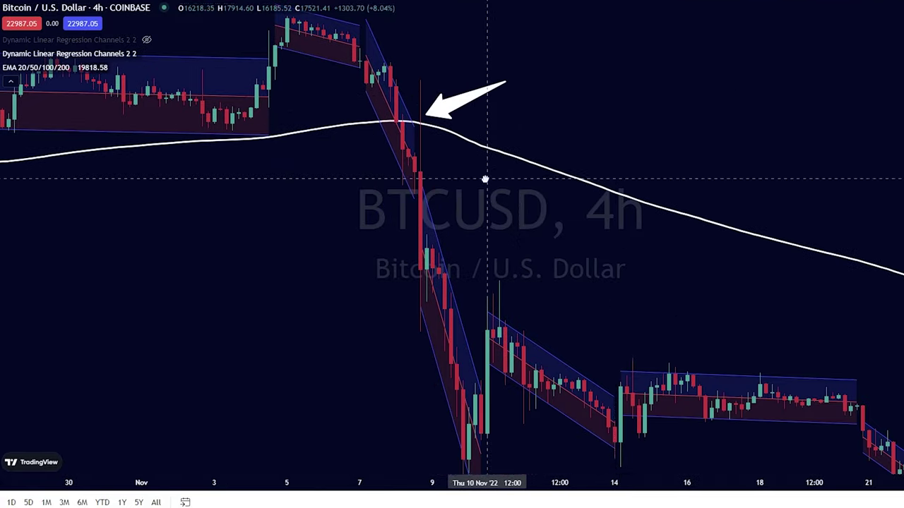
pyautogui.click(403, 150)
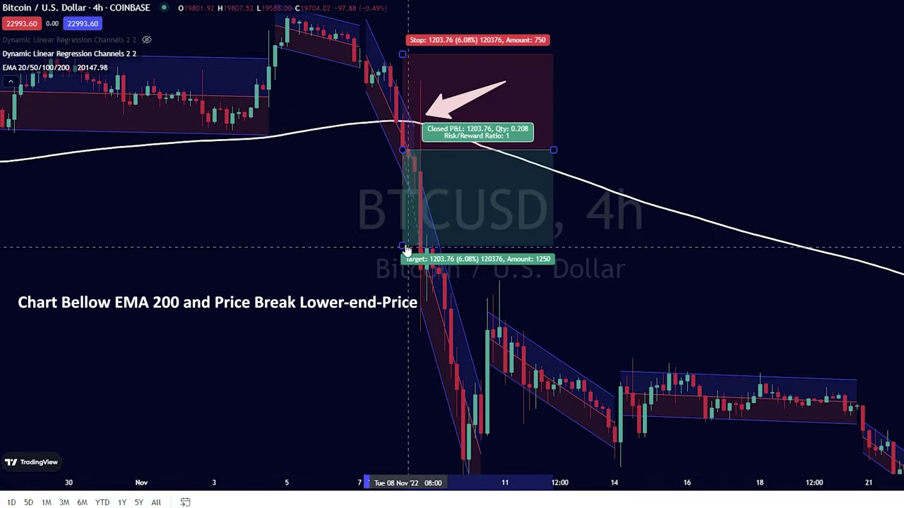
pyautogui.moveTo(403, 250); pyautogui.dragTo(407, 345)
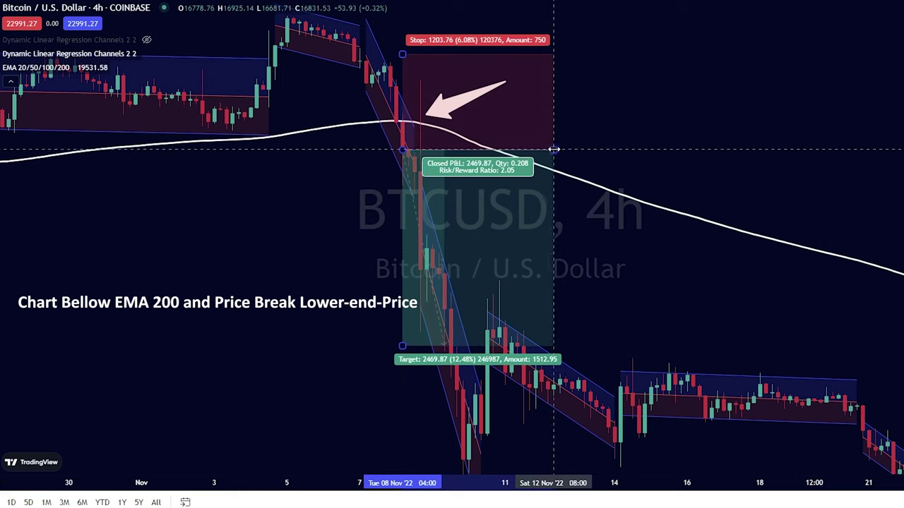
pyautogui.moveTo(553, 150); pyautogui.dragTo(661, 150)
pyautogui.click(770, 130)
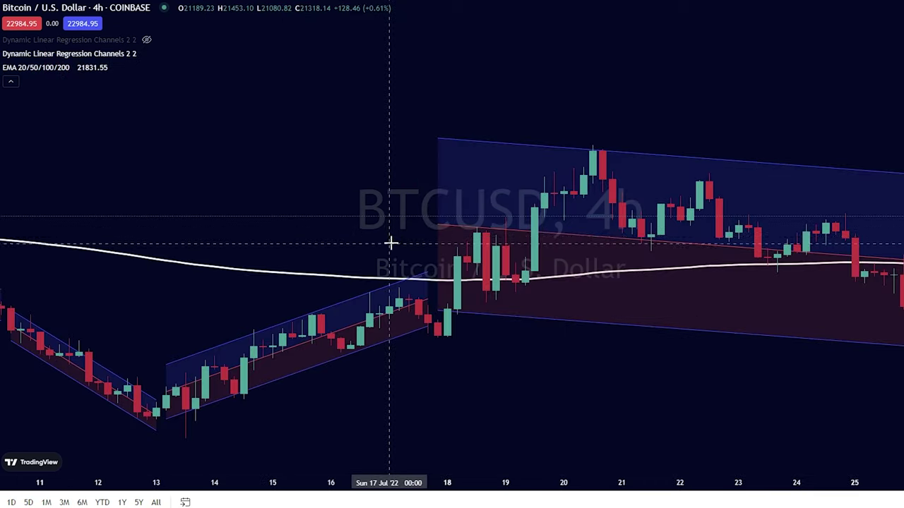
# Place a long position at the 18 July 2022 04:00 candle with a 1473.29 (6.62%) stop, raise its target and widen it to about 25 July.
pyautogui.click(456, 257)
pyautogui.moveTo(457, 316); pyautogui.dragTo(457, 336)
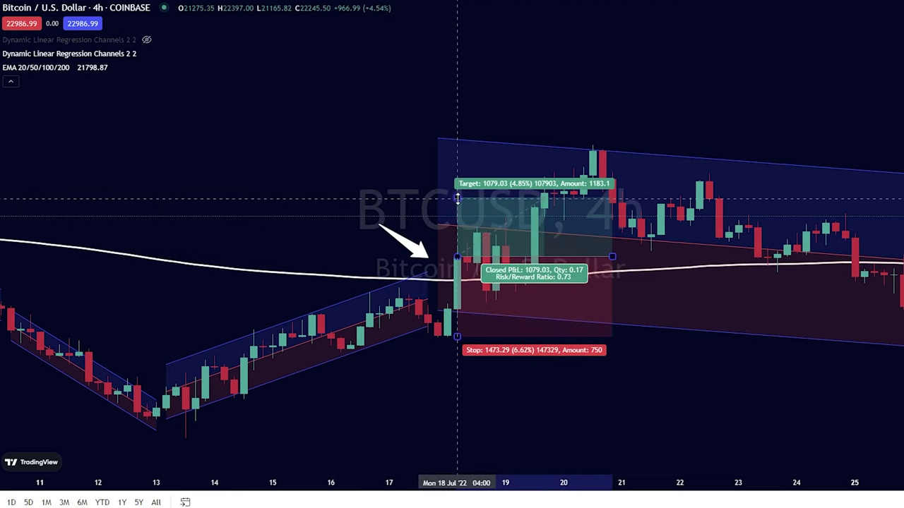
pyautogui.moveTo(456, 198); pyautogui.dragTo(457, 108)
pyautogui.moveTo(614, 254); pyautogui.dragTo(882, 234)
pyautogui.click(866, 398)
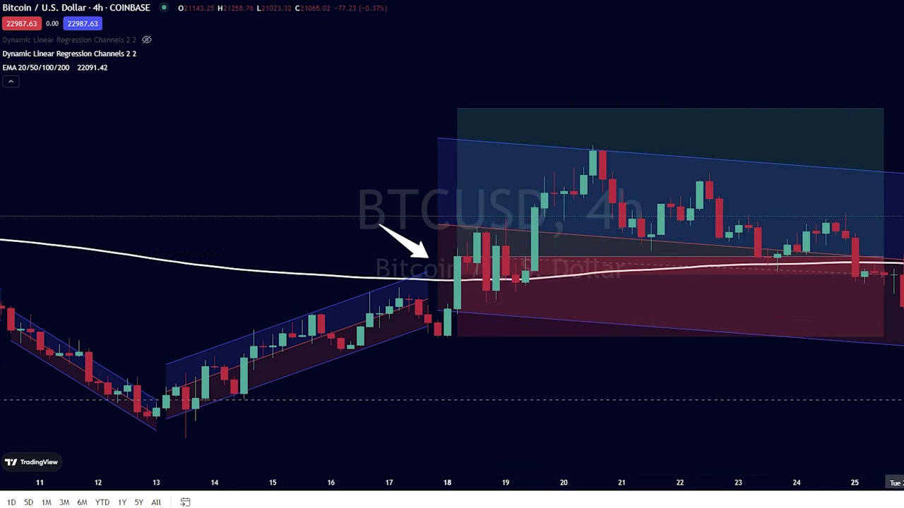
pyautogui.moveTo(902, 397); pyautogui.dragTo(546, 405)
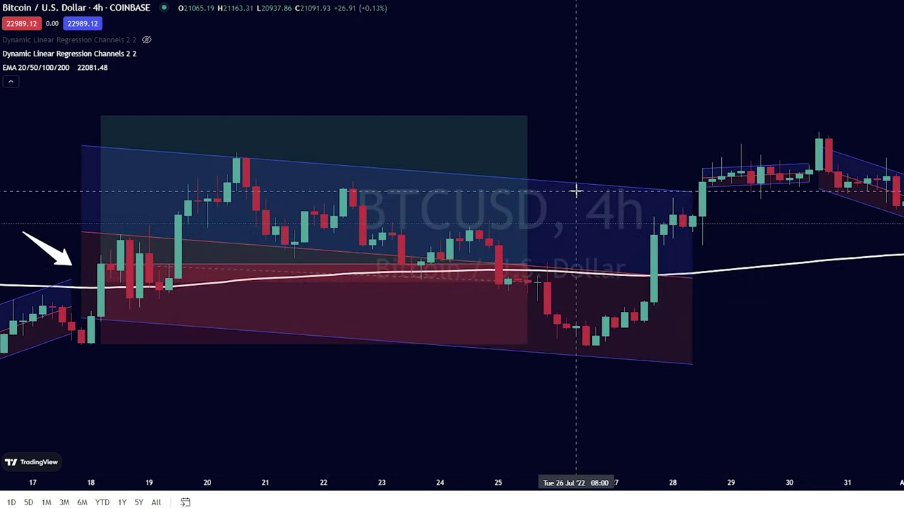
pyautogui.moveTo(604, 206)
pyautogui.mouseDown()
pyautogui.moveTo(520, 262)
pyautogui.moveTo(518, 275)
pyautogui.mouseUp()
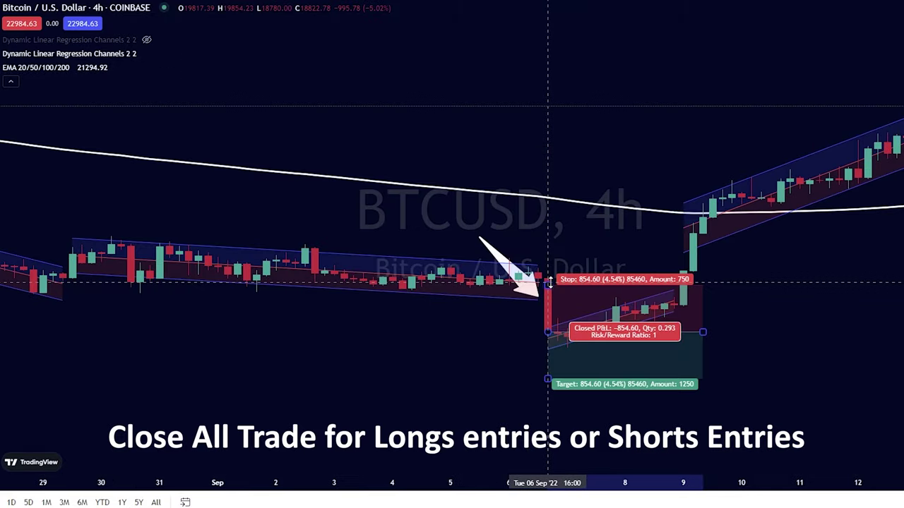
# Set the 6 September 2022 short position's stop to 1176.51 (6.25%) and target to 1303.71 (6.92%), and widen it to 10 September.
pyautogui.moveTo(549, 283); pyautogui.dragTo(547, 268)
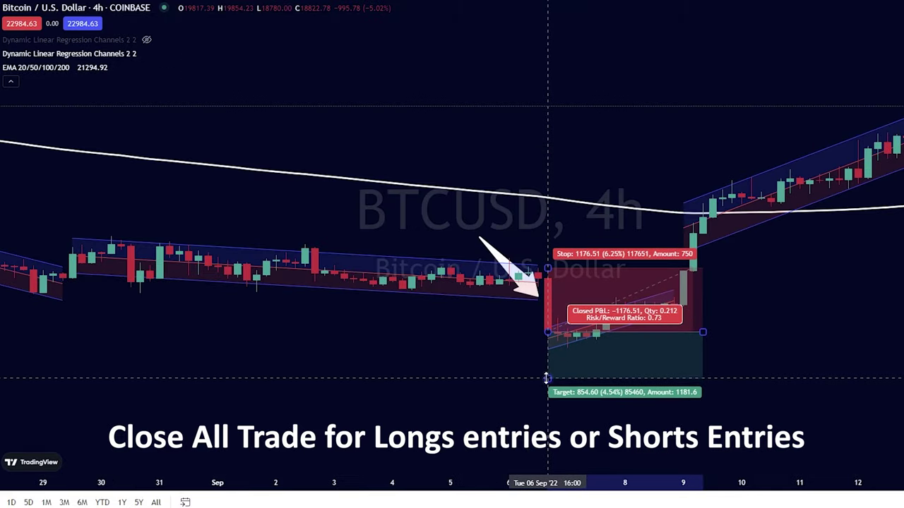
pyautogui.moveTo(546, 378); pyautogui.dragTo(547, 402)
pyautogui.moveTo(702, 332); pyautogui.dragTo(750, 331)
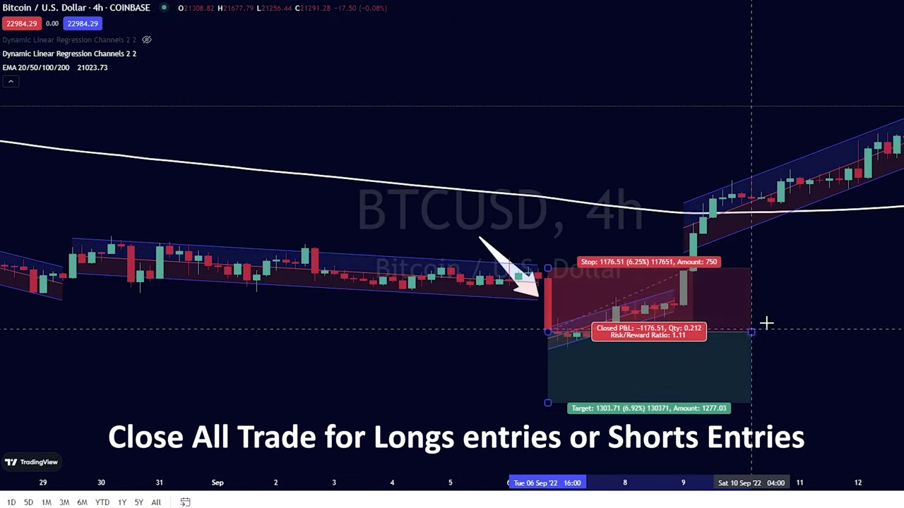
pyautogui.click(829, 276)
# Draw arrows at the upward EMA crossing on 9 September 2022 and at the sharp drop below the EMA on 13 September.
pyautogui.moveTo(876, 245); pyautogui.dragTo(774, 293)
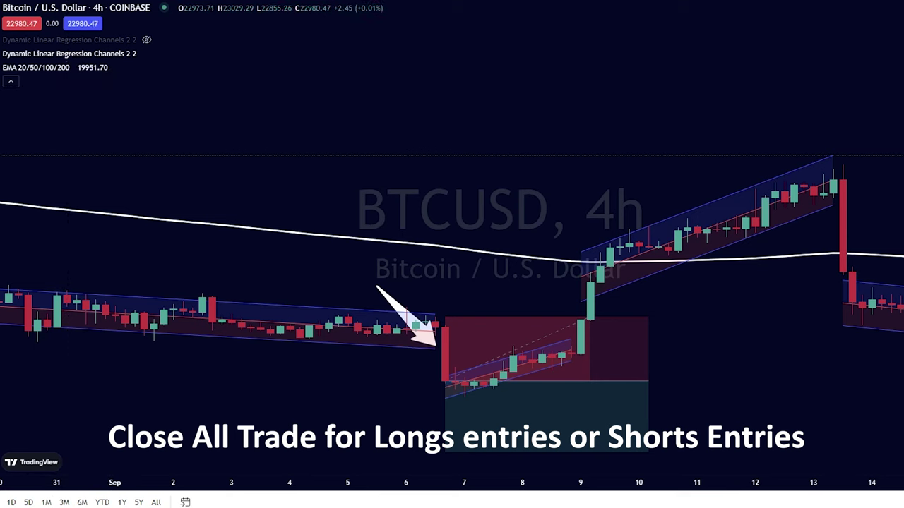
pyautogui.moveTo(532, 194); pyautogui.dragTo(600, 257)
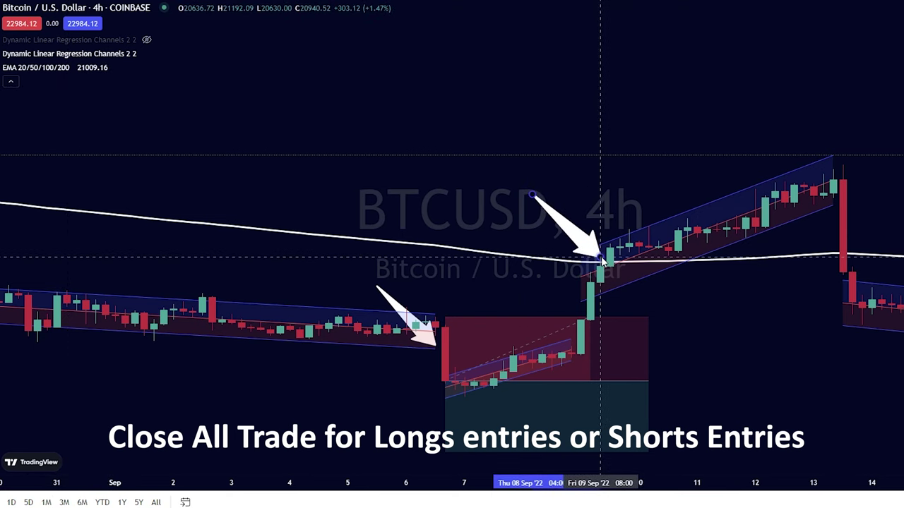
pyautogui.click(639, 362)
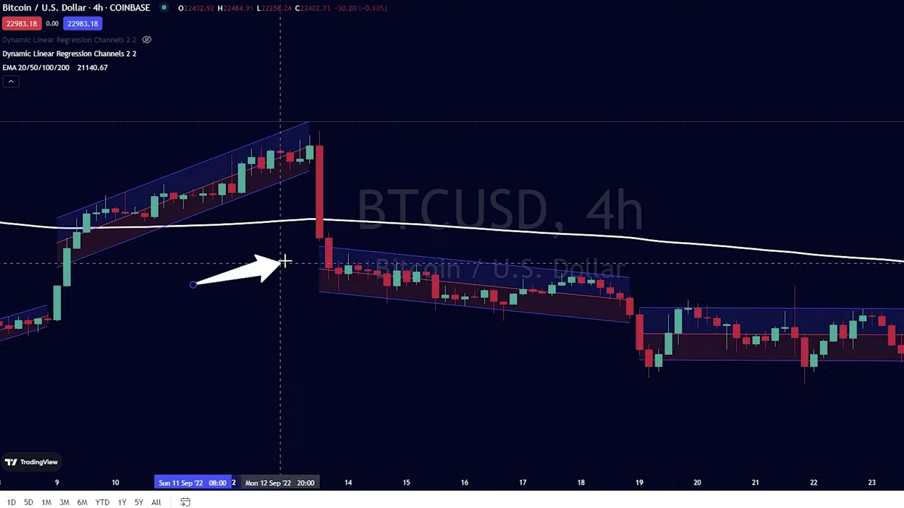
pyautogui.moveTo(288, 259); pyautogui.dragTo(299, 251)
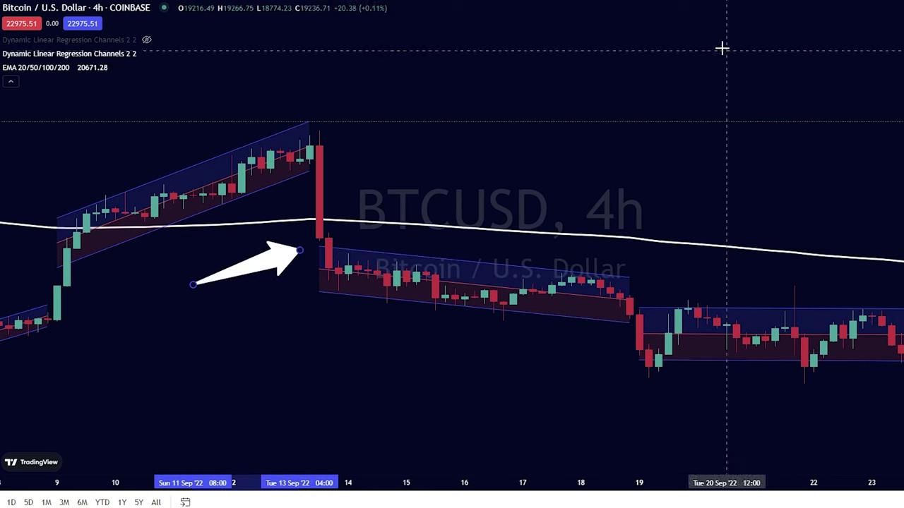
pyautogui.click(660, 177)
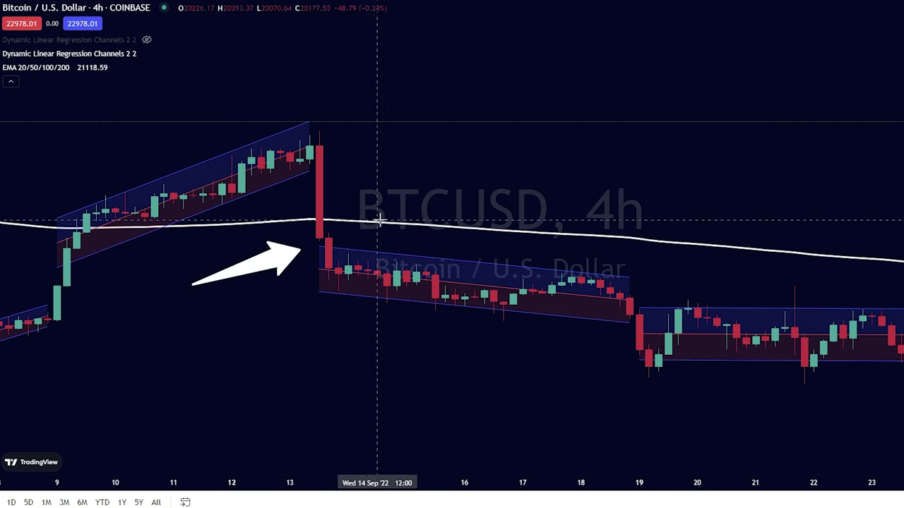
# Place a short position at the 13 September 2022 12:00 candle's close, tighten its target and stop, and narrow it to about two candles.
pyautogui.click(319, 240)
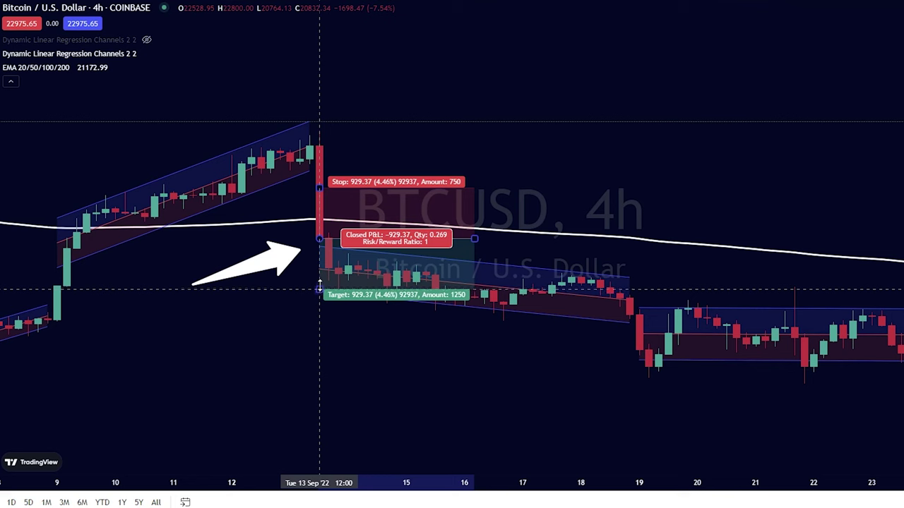
pyautogui.moveTo(320, 288); pyautogui.dragTo(321, 274)
pyautogui.moveTo(320, 187); pyautogui.dragTo(320, 215)
pyautogui.moveTo(474, 235); pyautogui.dragTo(340, 240)
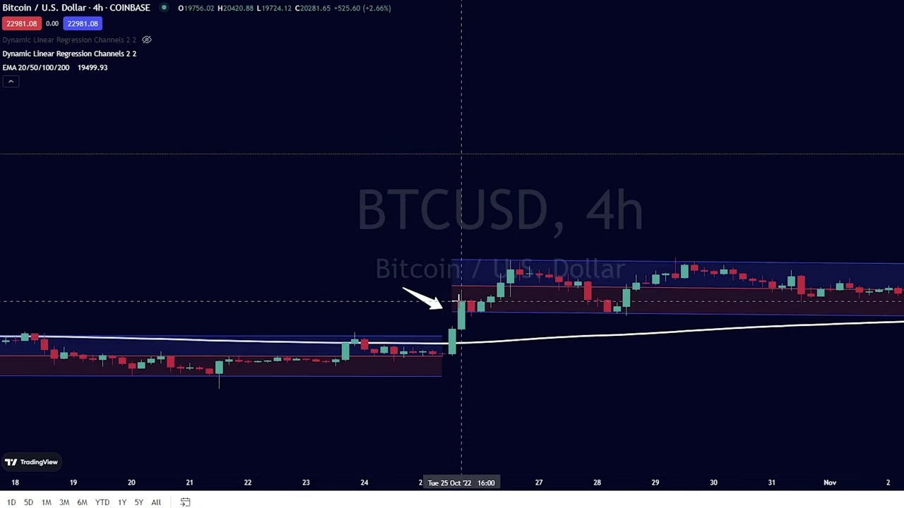
# Place a long position at the 25 October 2022 16:00 candle's close, then lower its stop slightly and reduce its target.
pyautogui.click(460, 302)
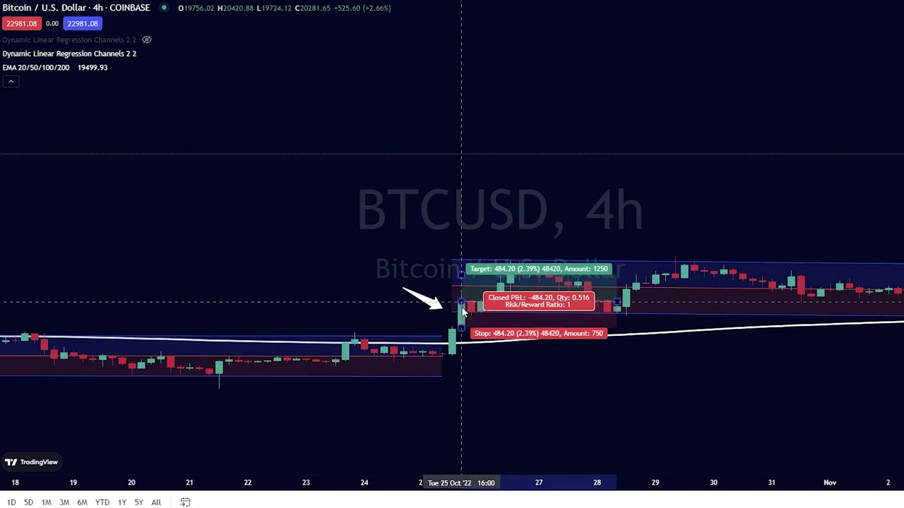
pyautogui.moveTo(462, 327); pyautogui.dragTo(463, 333)
pyautogui.moveTo(459, 274)
pyautogui.mouseDown()
pyautogui.moveTo(462, 262)
pyautogui.moveTo(460, 286)
pyautogui.mouseUp()
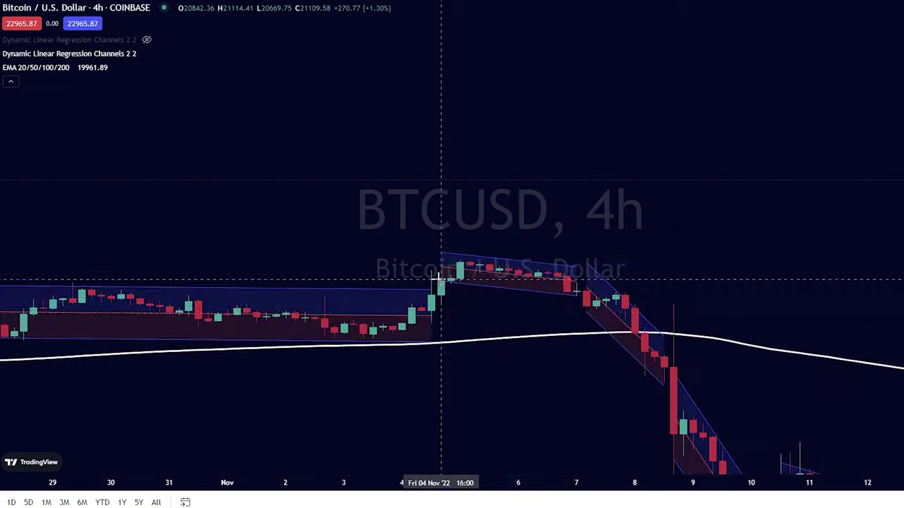
# Place a long position at the 4 November 2022 16:00 candle's close, raise its stop and lower its target.
pyautogui.click(441, 279)
pyautogui.moveTo(441, 346); pyautogui.dragTo(440, 329)
pyautogui.moveTo(440, 214); pyautogui.dragTo(451, 265)
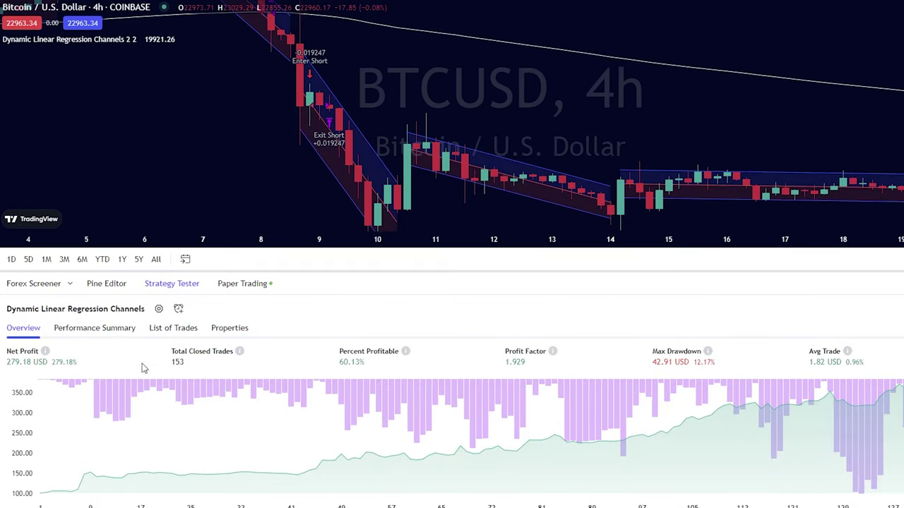
# Examine the Dynamic Linear Regression Channels strategy's long and short entry and exit markers across the August to November 2022 chart.
pyautogui.hscroll(10, 601, 177)
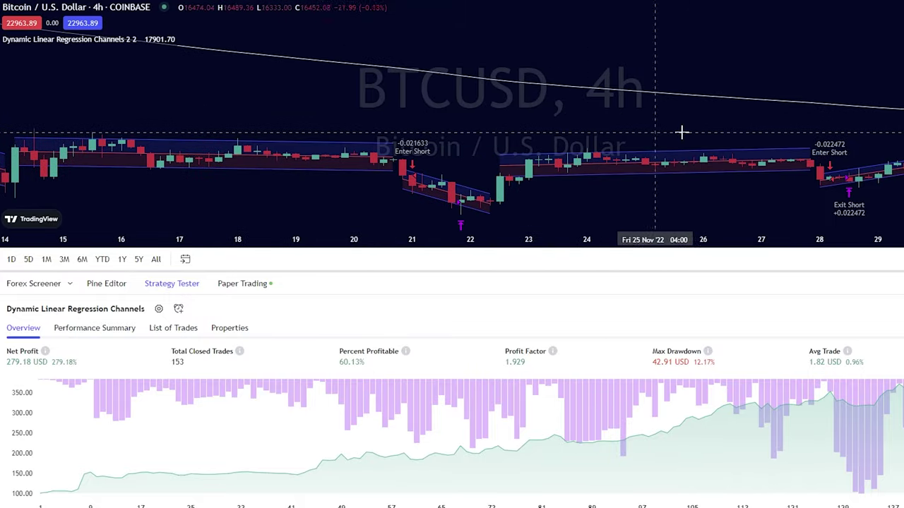
pyautogui.moveTo(308, 238); pyautogui.dragTo(808, 241)
pyautogui.moveTo(471, 130); pyautogui.dragTo(665, 205)
pyautogui.moveTo(288, 186); pyautogui.dragTo(531, 190)
pyautogui.moveTo(299, 120); pyautogui.dragTo(465, 121)
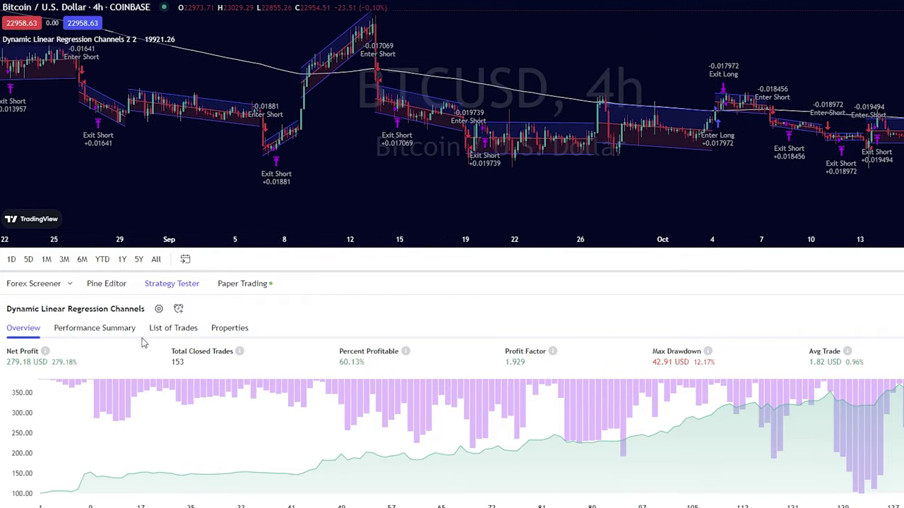
# Review the strategy's performance summary, covering profit, drawdown, profit factor, percent profitable and average trade figures for longs and shorts.
pyautogui.click(99, 329)
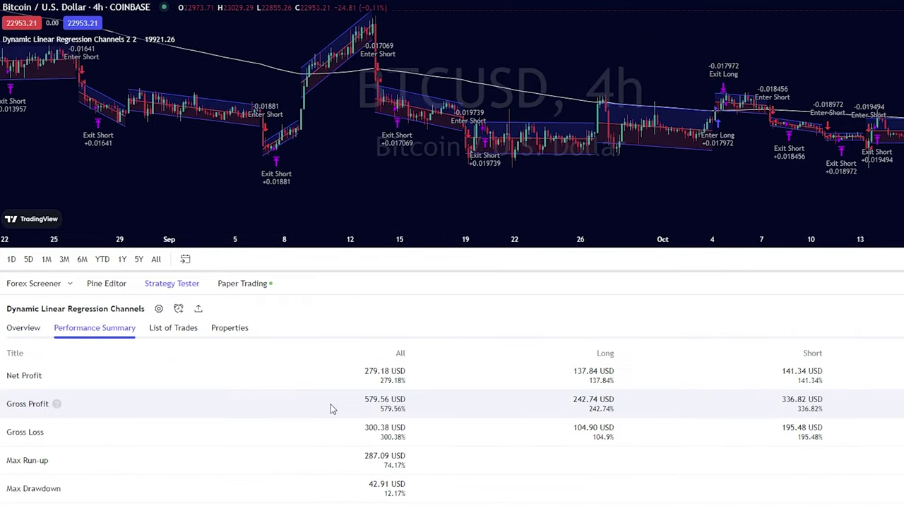
pyautogui.scroll(-5, 395, 380)
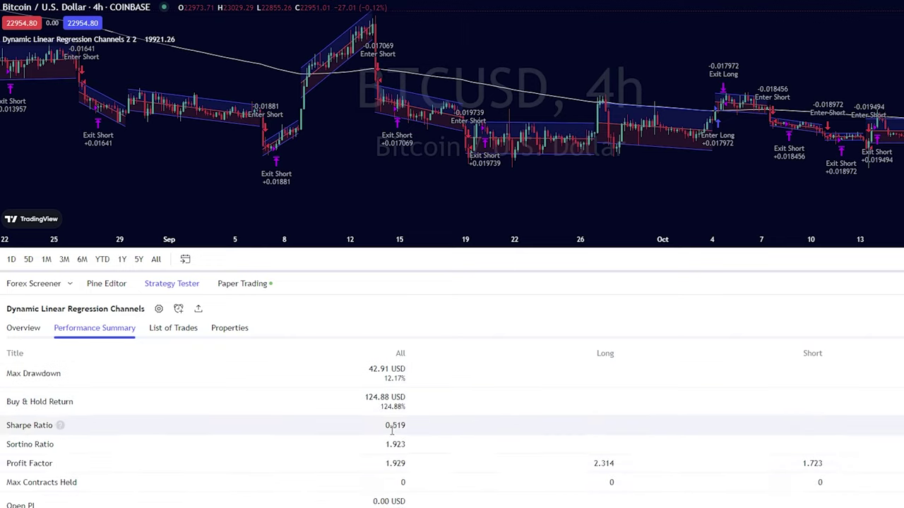
pyautogui.scroll(-2, 393, 453)
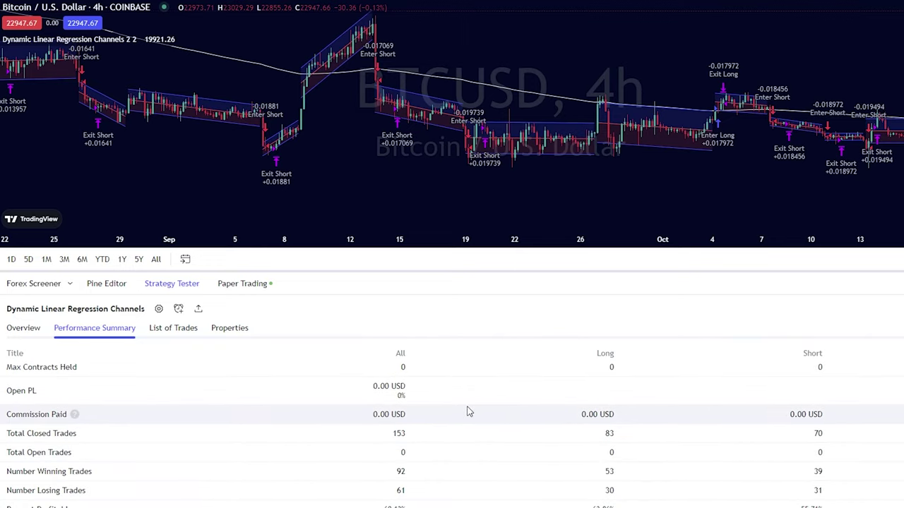
pyautogui.scroll(-5, 467, 412)
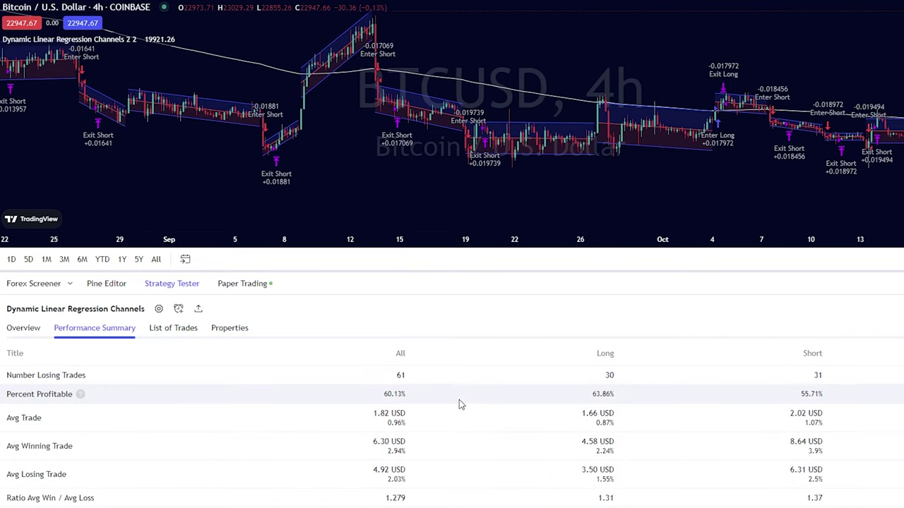
pyautogui.scroll(-1, 458, 404)
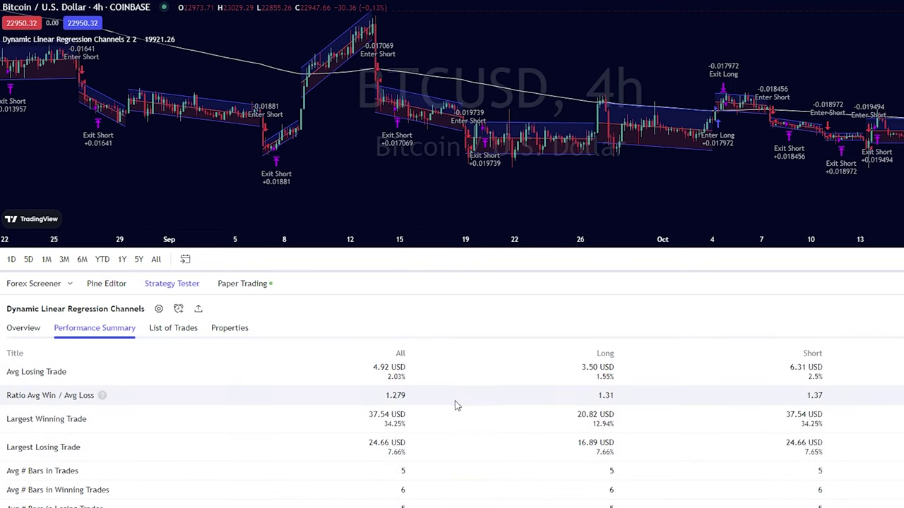
pyautogui.scroll(5, 455, 404)
pyautogui.scroll(3, 454, 408)
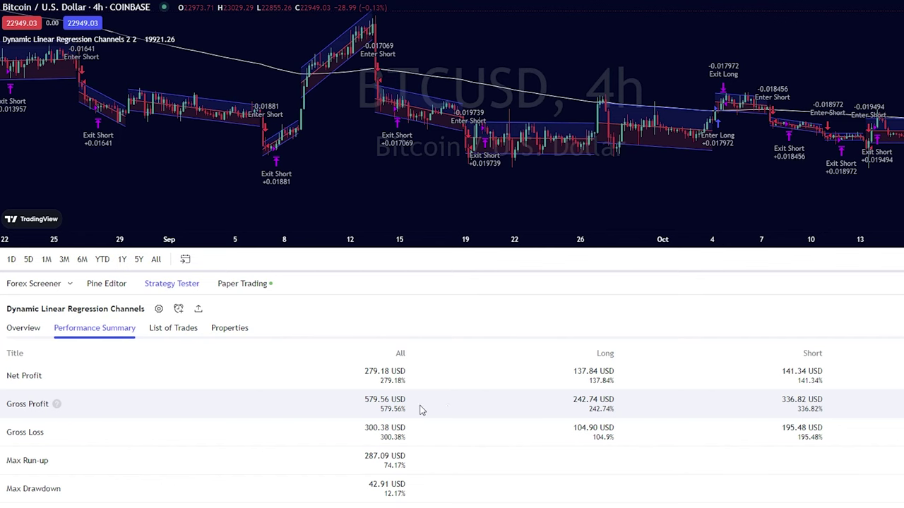
# Review the strategy's list of trades, checking the entry and exit dates, prices and profit of the individual 2022 trades.
pyautogui.click(188, 335)
pyautogui.scroll(-5, 554, 414)
pyautogui.scroll(-8, 555, 414)
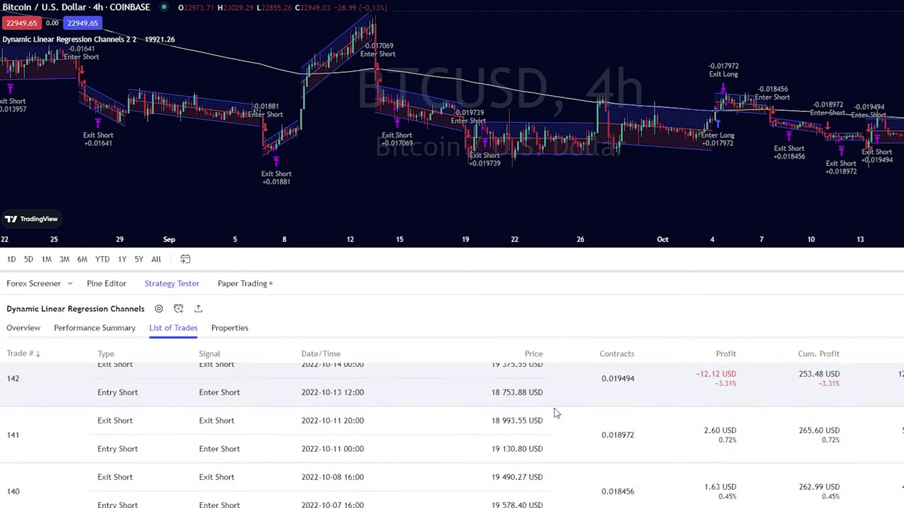
pyautogui.scroll(-9, 555, 413)
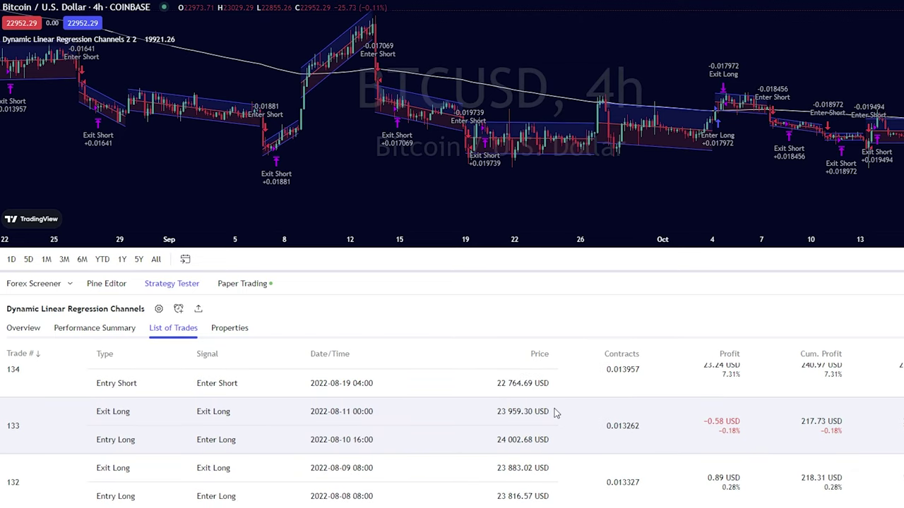
pyautogui.scroll(-4, 555, 413)
pyautogui.scroll(5, 555, 414)
pyautogui.scroll(4, 554, 414)
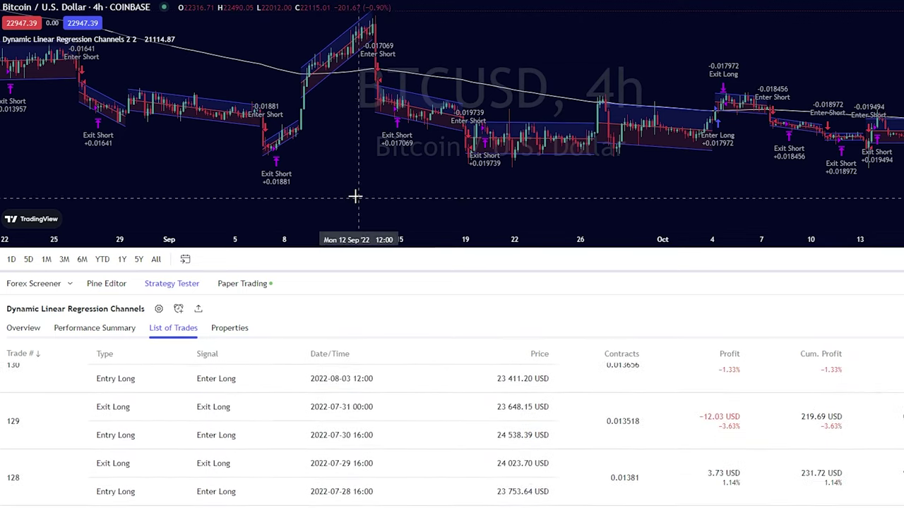